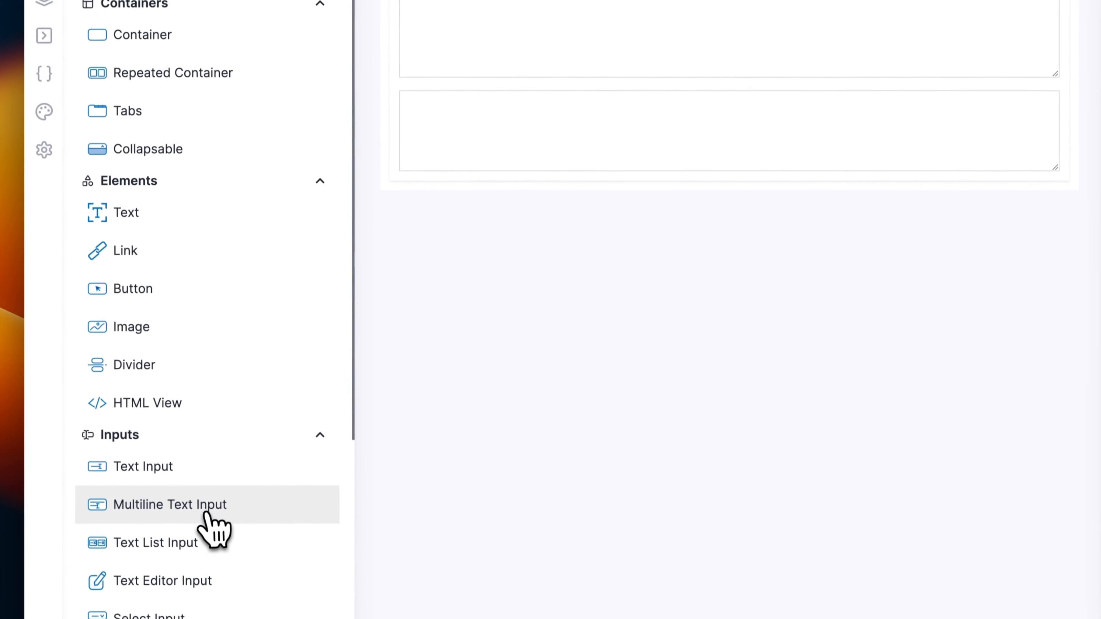
- Add a Select Input and a Button to the container, below the two multiline text inputs
{"action": "left_click_drag", "start_coordinate": [184, 537], "coordinate": [524, 179]}
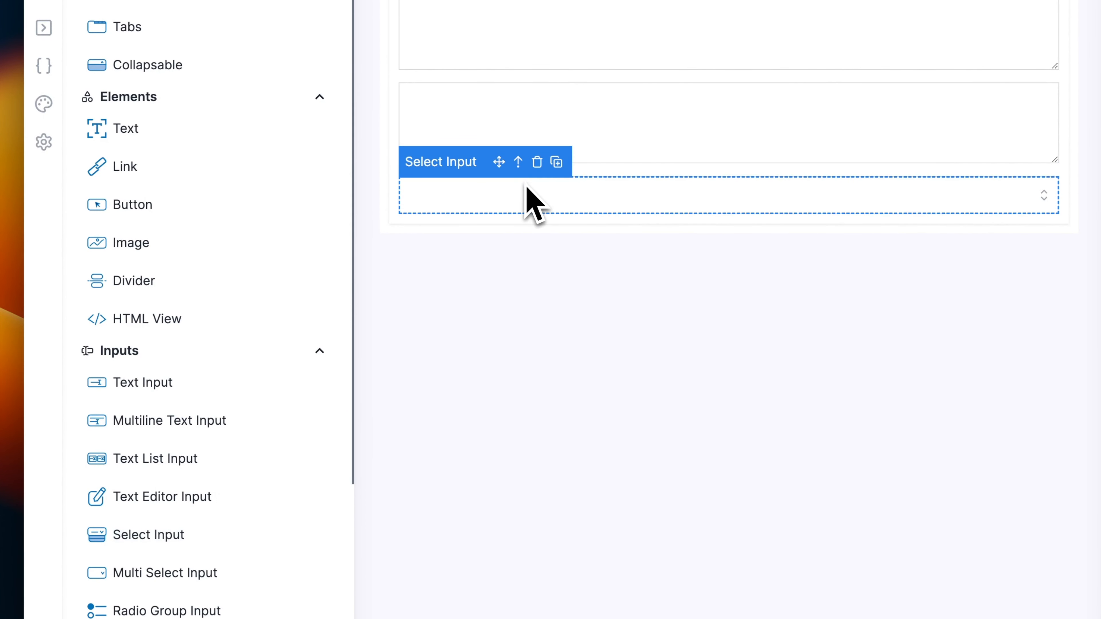
{"action": "scroll", "coordinate": [228, 472], "scroll_direction": "up", "scroll_amount": 3}
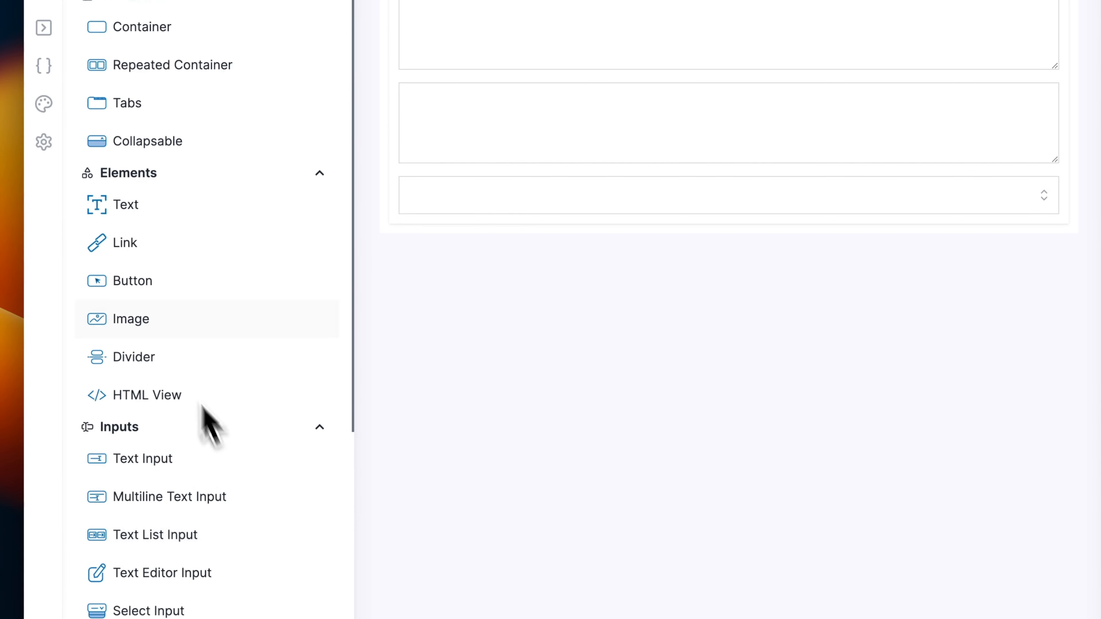
{"action": "left_click_drag", "start_coordinate": [155, 287], "coordinate": [680, 272]}
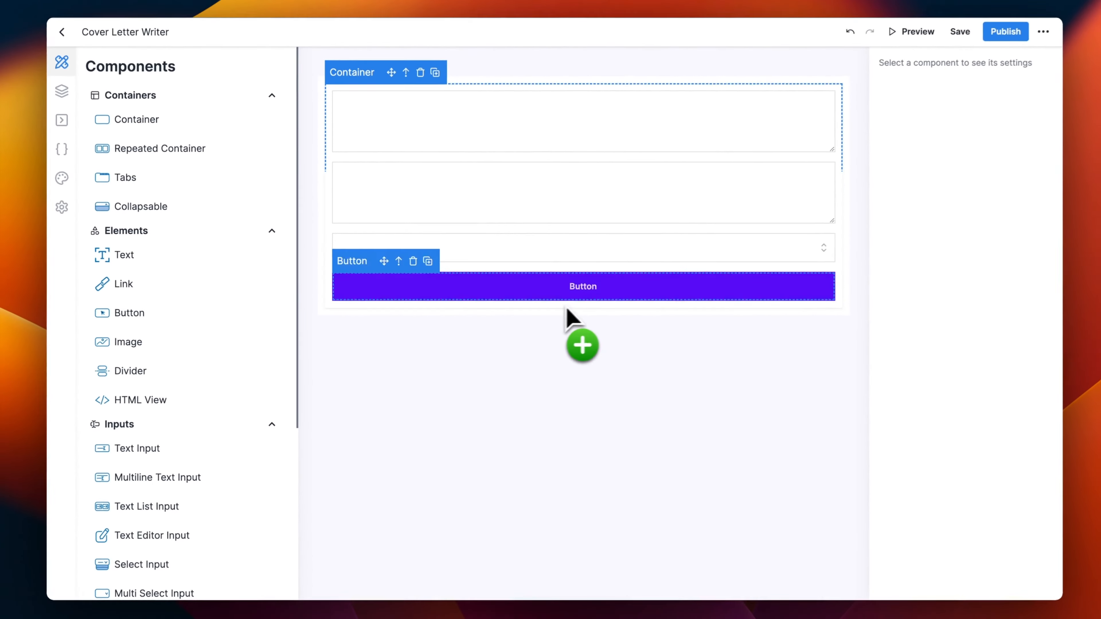
- Label the first multiline text input "Your Resume" with the placeholder "Copy+paste your resume information here"
{"action": "left_click", "coordinate": [693, 139]}
{"action": "left_click", "coordinate": [916, 152]}
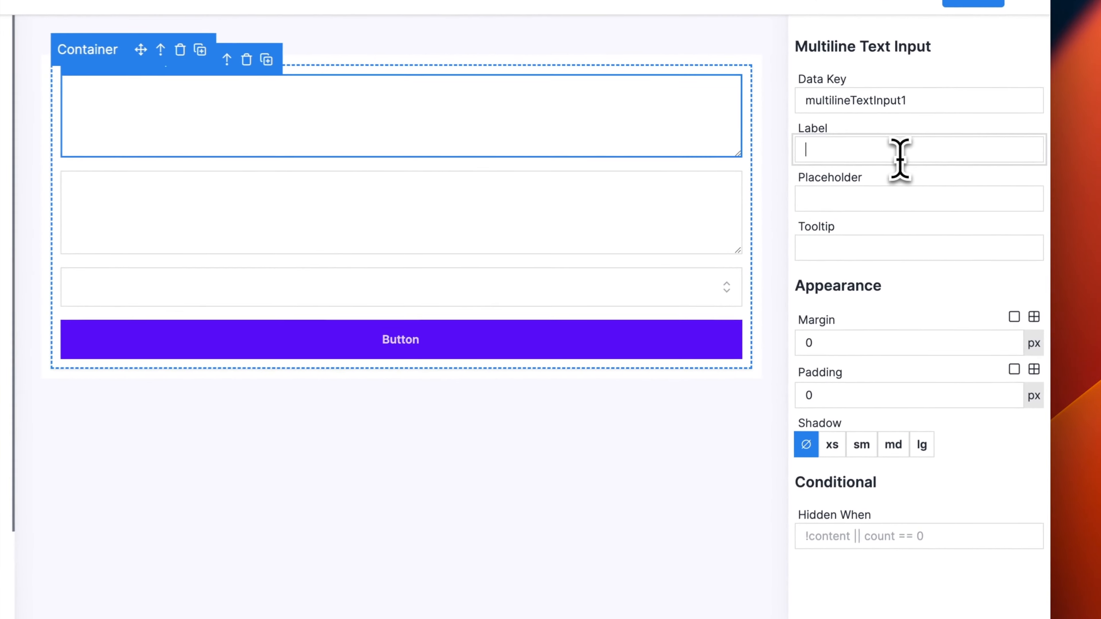
{"action": "type", "text": "Your Resume"}
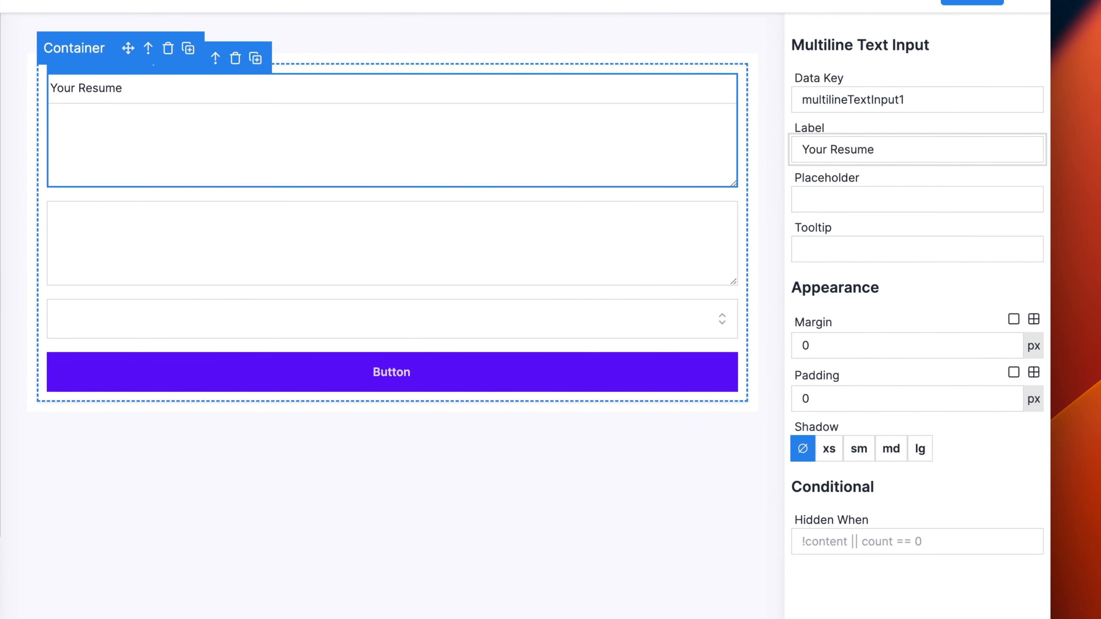
{"action": "key", "text": "Tab"}
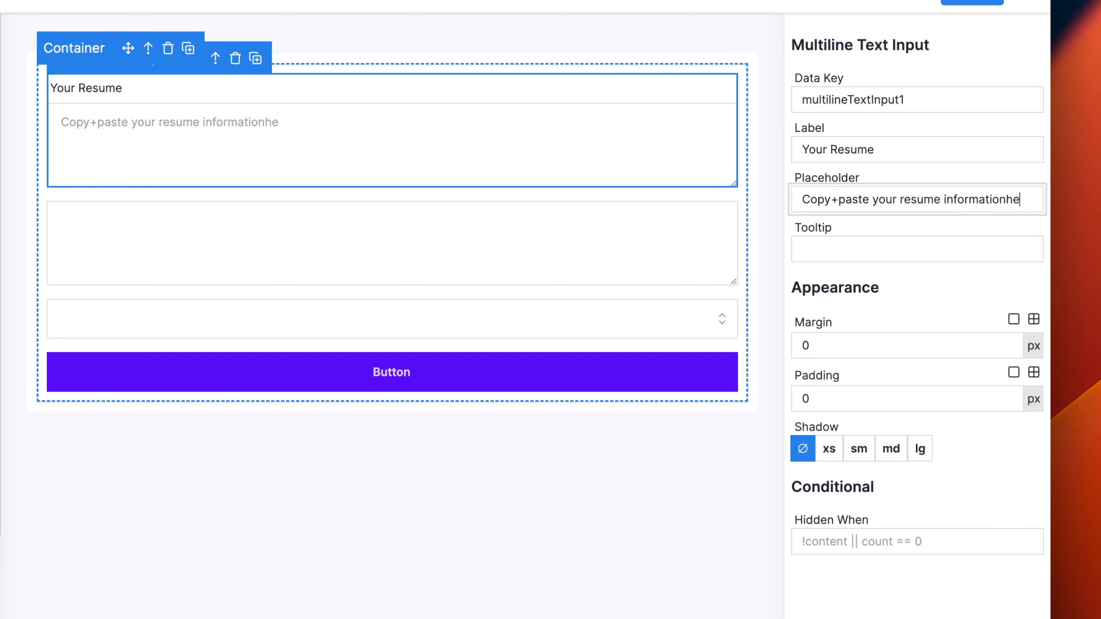
{"action": "type", "text": "here"}
- Label the second multiline text input "Job Details" with the placeholder "Copy+paste job details here"
{"action": "left_click", "coordinate": [516, 227]}
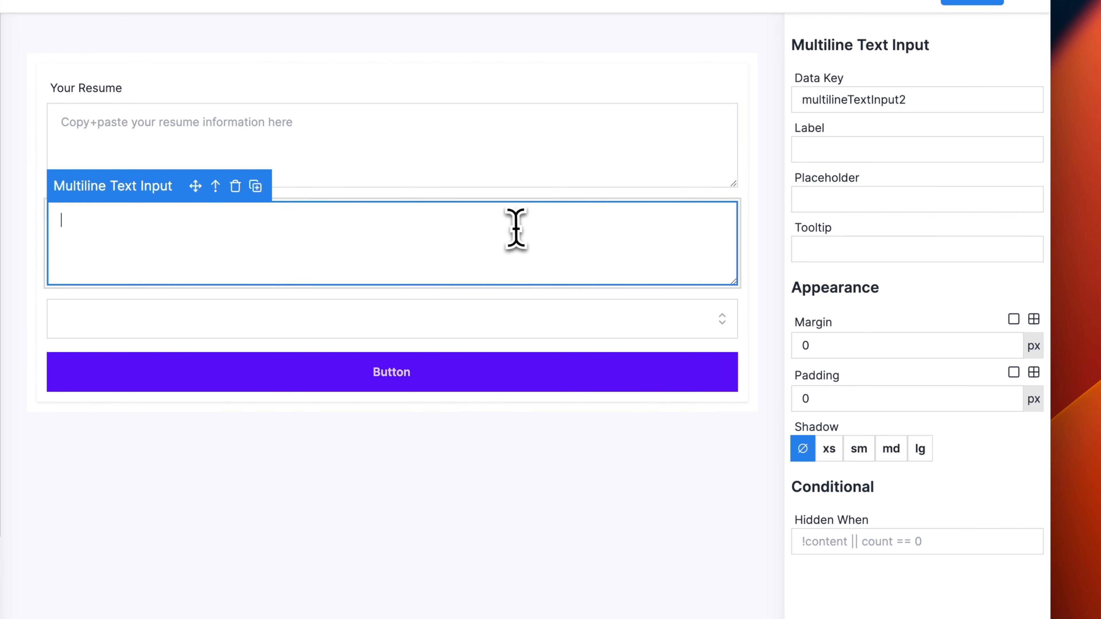
{"action": "left_click", "coordinate": [845, 148]}
{"action": "type", "text": "Job D"}
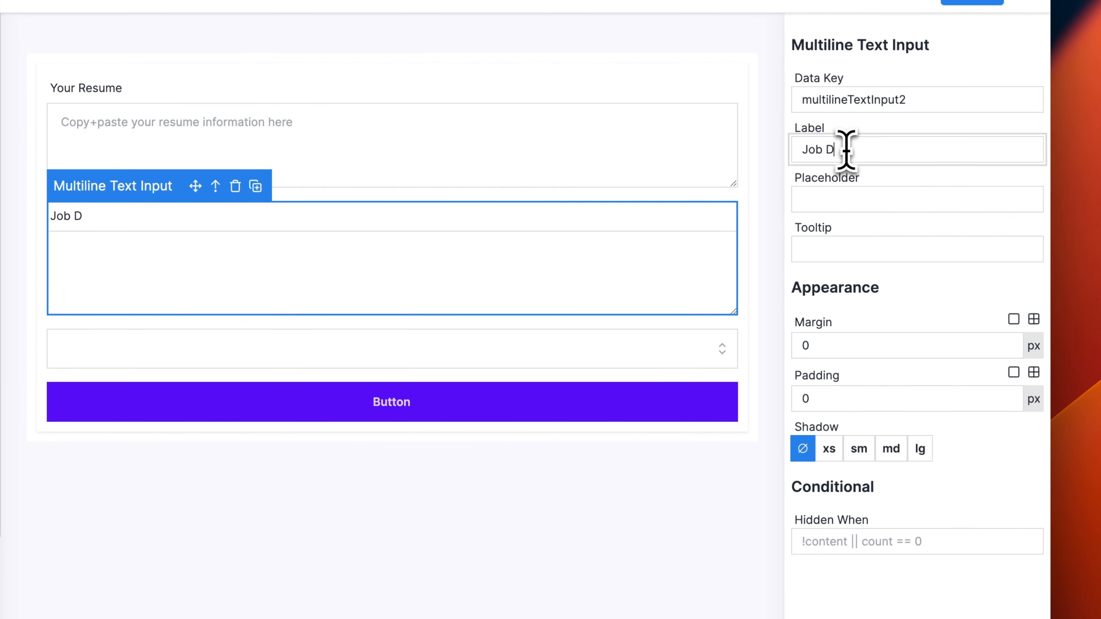
{"action": "type", "text": "etails"}
{"action": "key", "text": "Tab"}
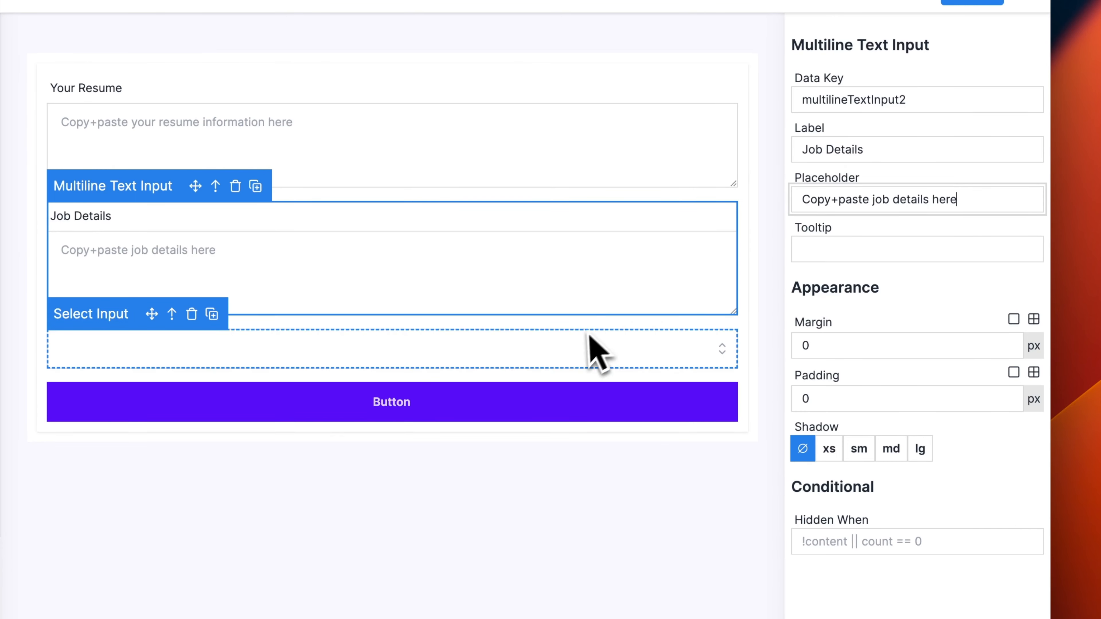
- Label the select input "Tone" and give it the placeholder "Select a tone"
{"action": "left_click", "coordinate": [598, 354]}
{"action": "left_click", "coordinate": [818, 151]}
{"action": "type", "text": "Tone"}
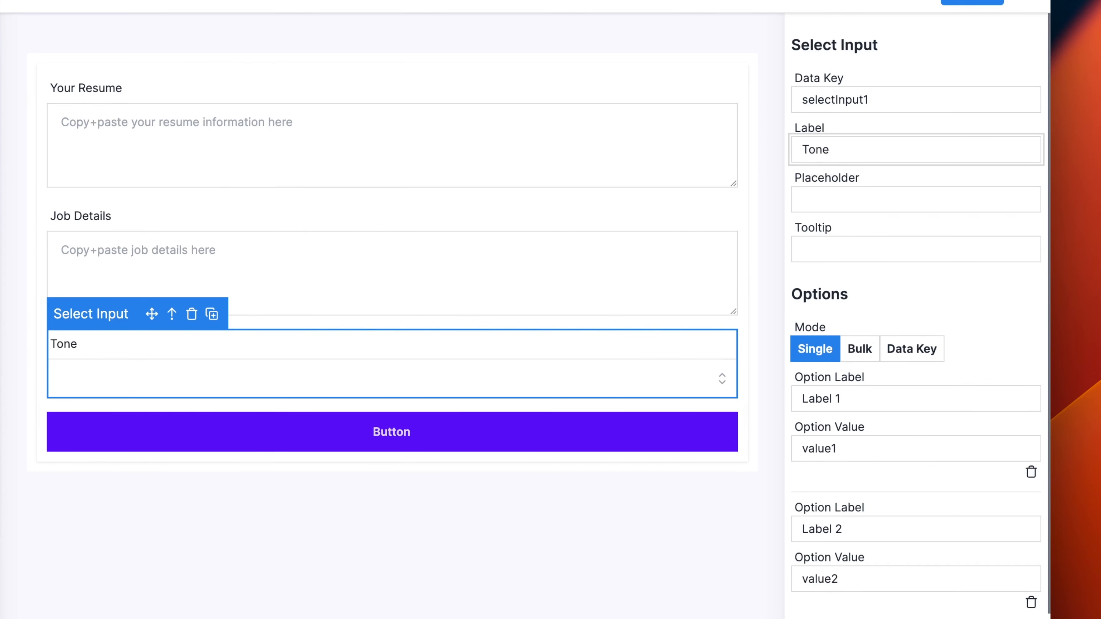
{"action": "key", "text": "Tab"}
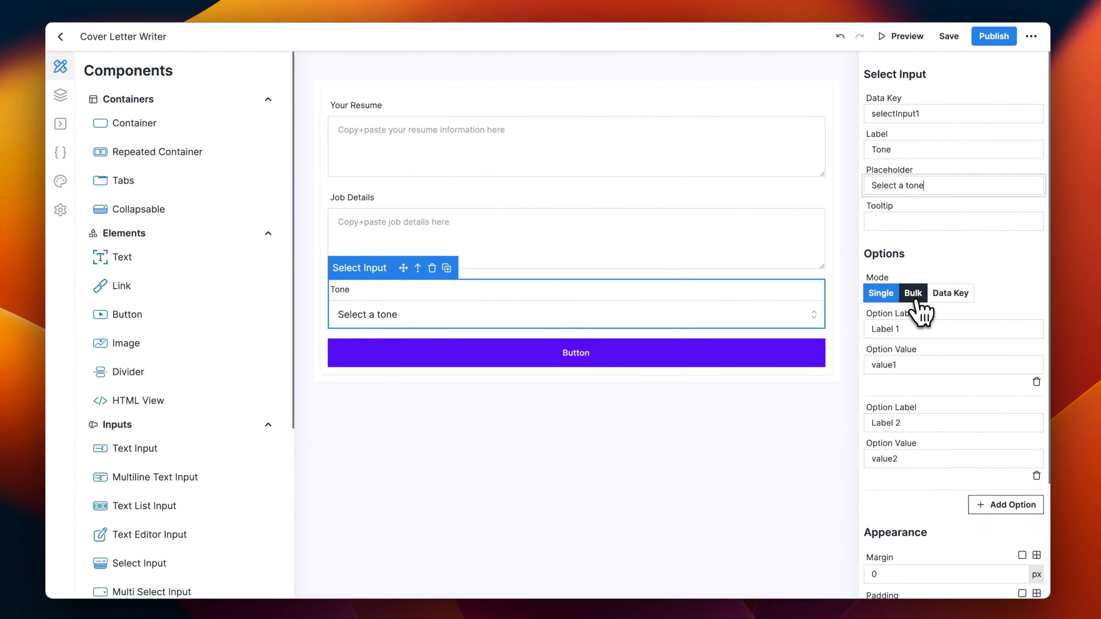
- Replace the Tone select's options in bulk mode with Confident, Friendly, Humble and Optimistic, one per line
{"action": "left_click", "coordinate": [914, 295]}
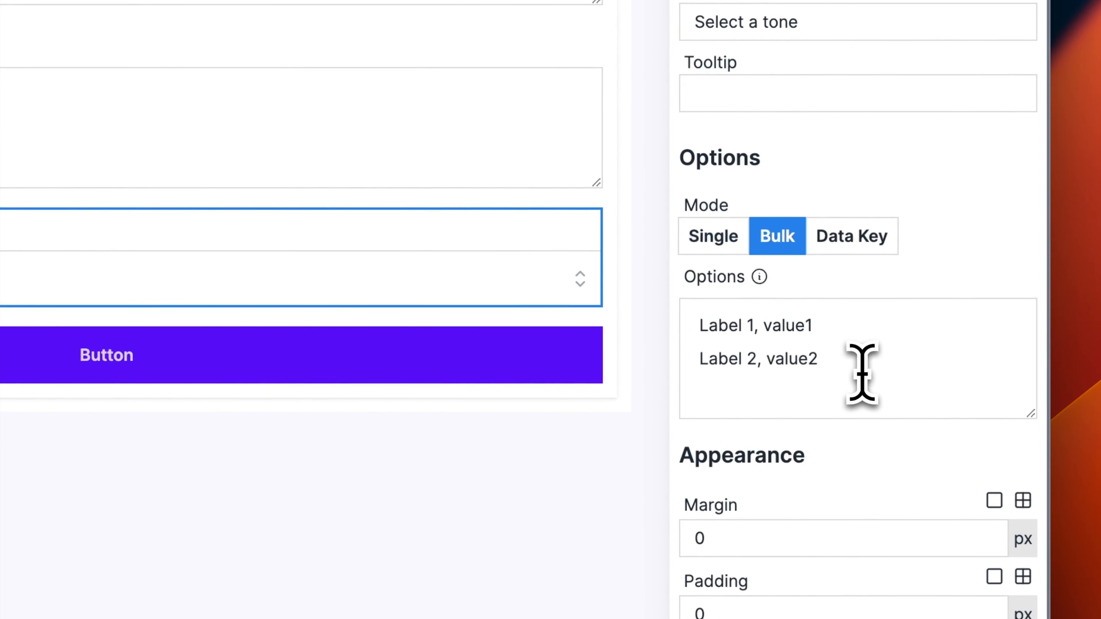
{"action": "left_click_drag", "start_coordinate": [862, 373], "coordinate": [678, 338]}
{"action": "type", "text": "Confident"}
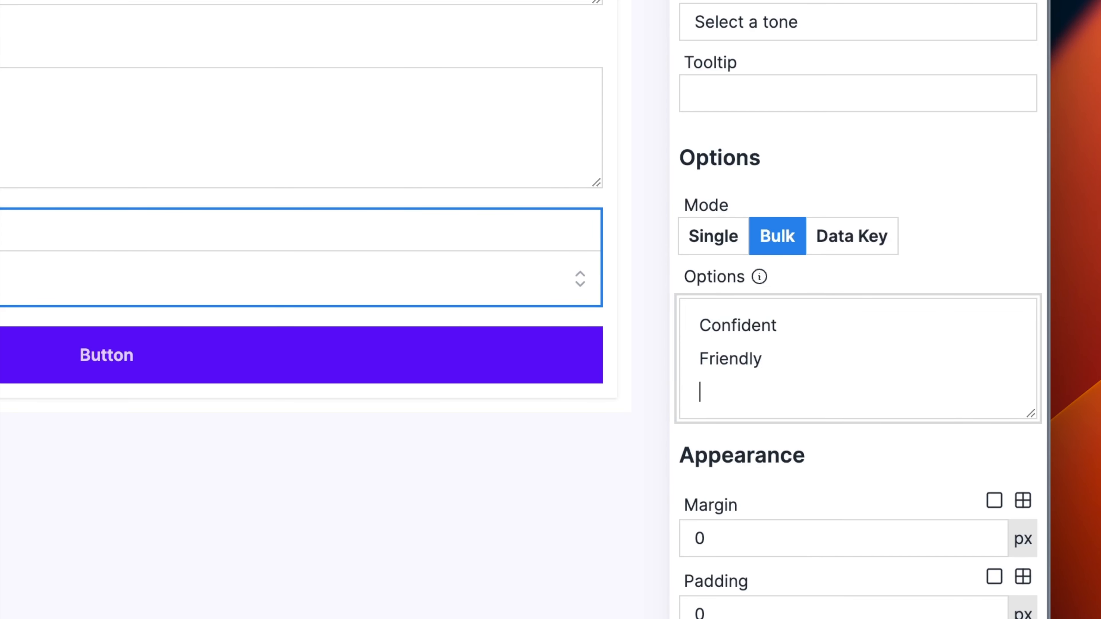
{"action": "key", "text": "BackSpace"}
{"action": "key", "text": "BackSpace"}
{"action": "key", "text": "BackSpace"}
{"action": "key", "text": "BackSpace"}
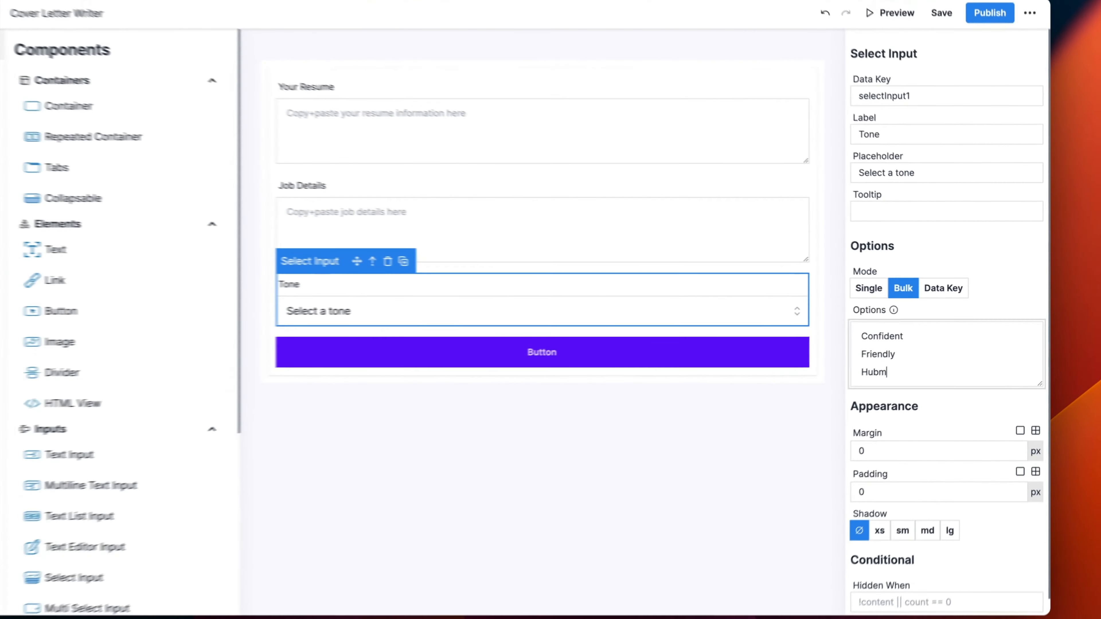
{"action": "type", "text": "mble"}
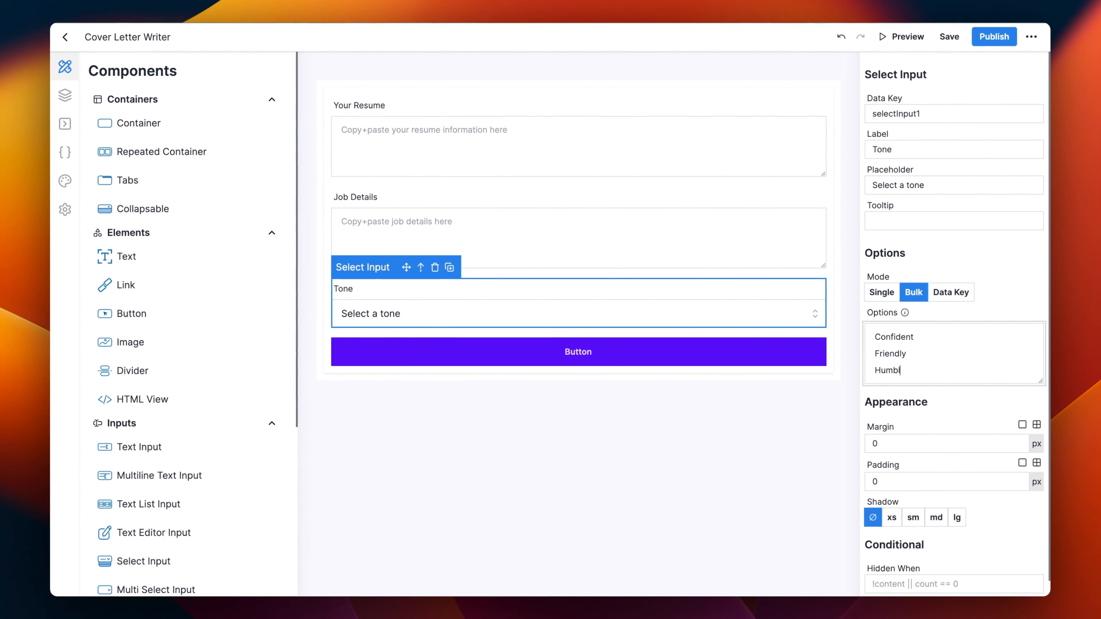
{"action": "key", "text": "Return"}
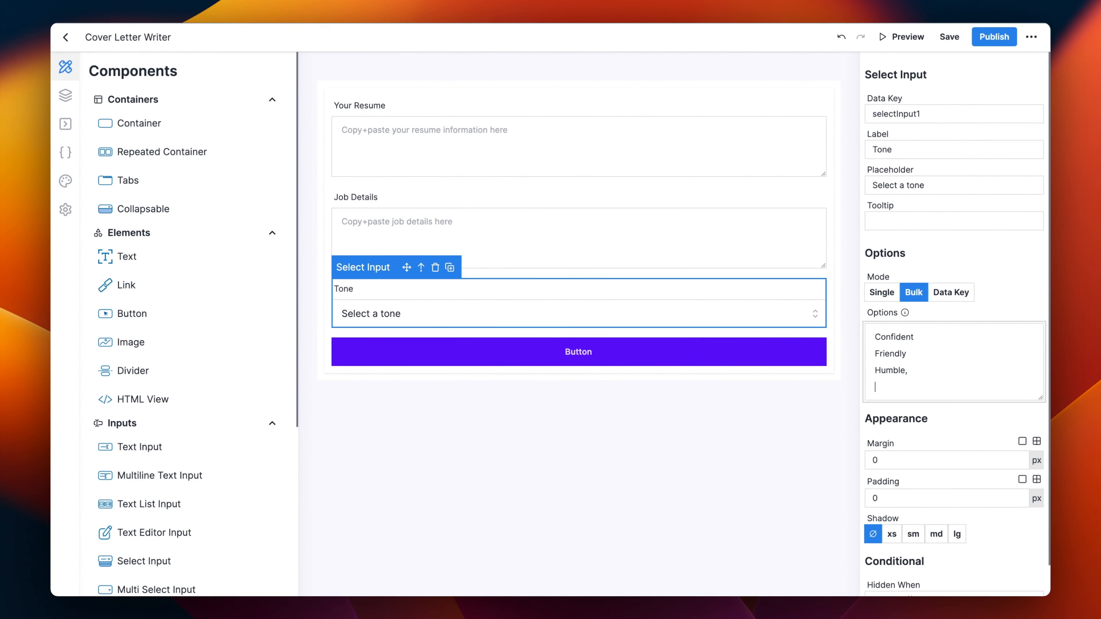
{"action": "type", "text": "Optimistic"}
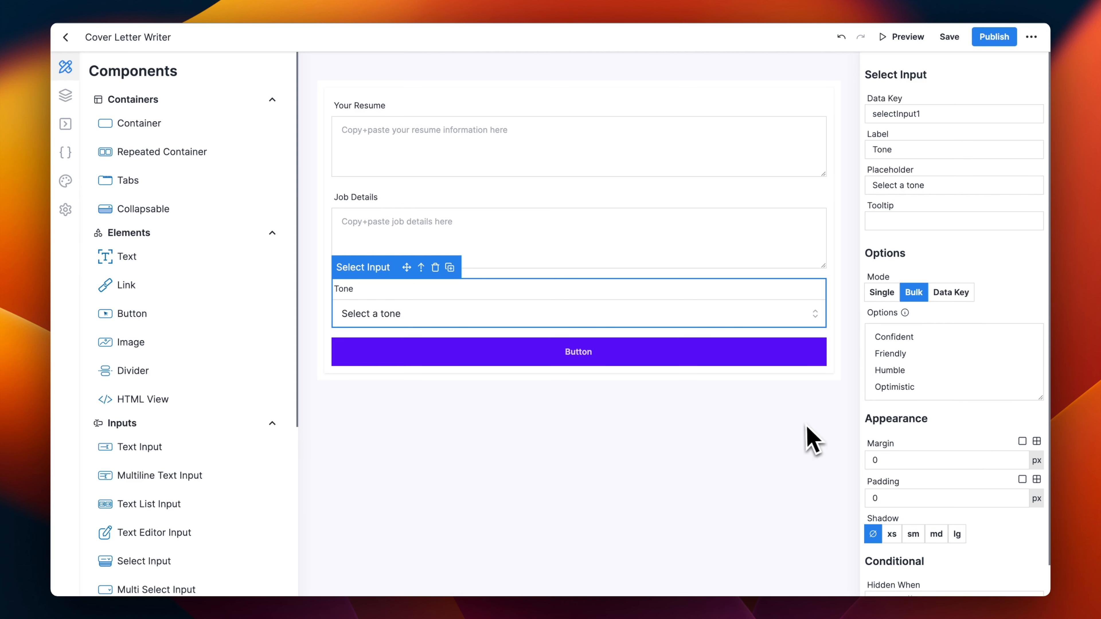
{"action": "left_click", "coordinate": [753, 323]}
{"action": "left_click", "coordinate": [585, 467]}
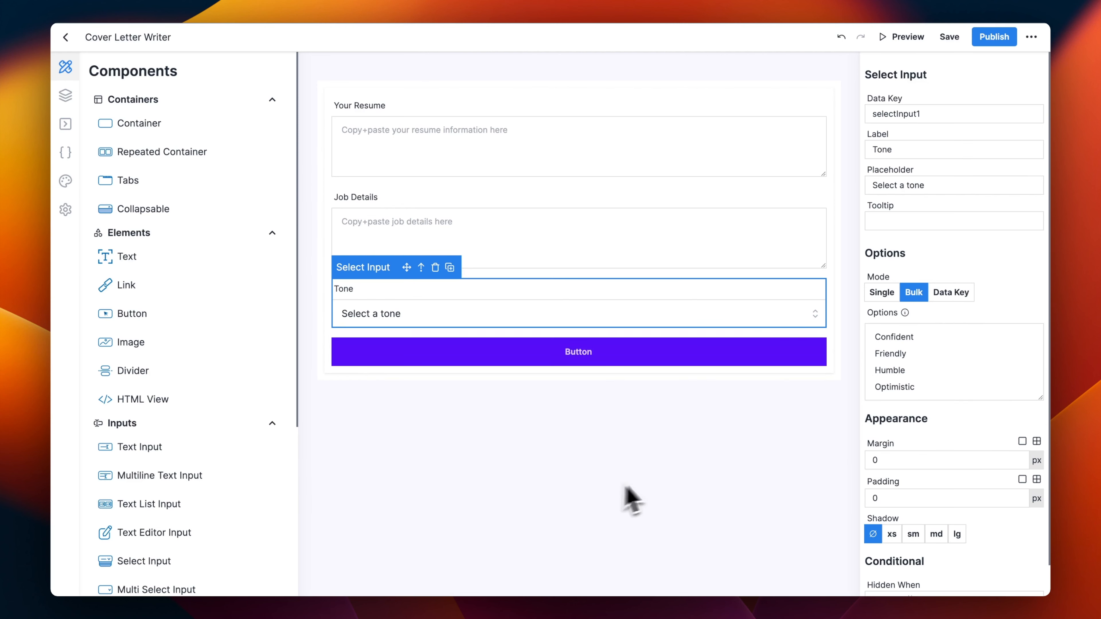
- Change the button's text to "Write my cover letter"
{"action": "left_click", "coordinate": [580, 351]}
{"action": "double_click", "coordinate": [584, 352]}
{"action": "type", "text": "Write"}
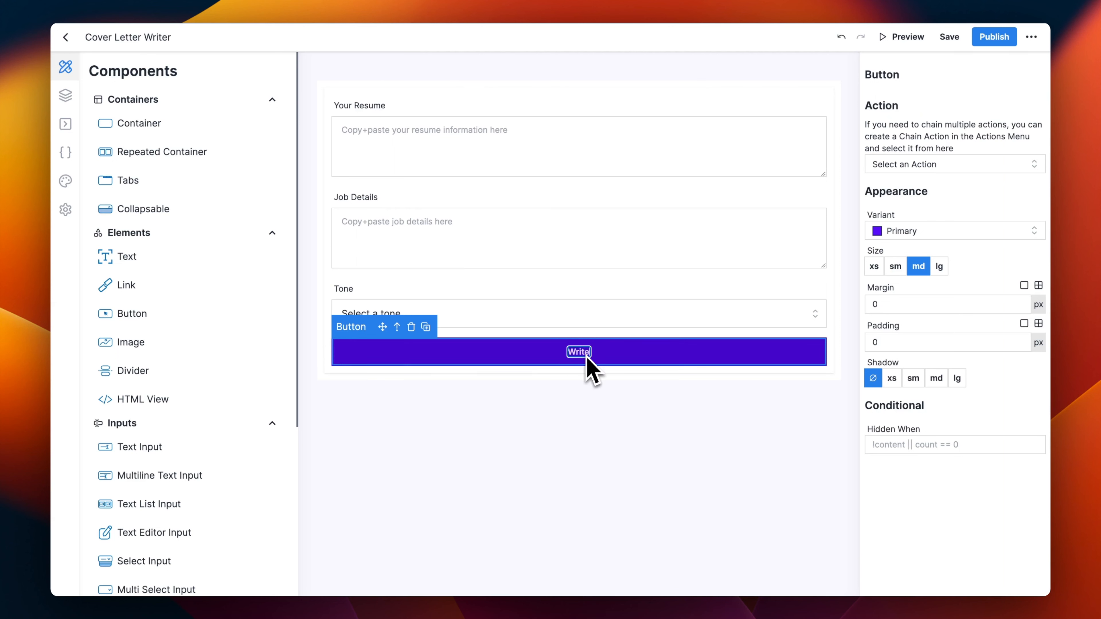
{"action": "type", "text": " my cover letter"}
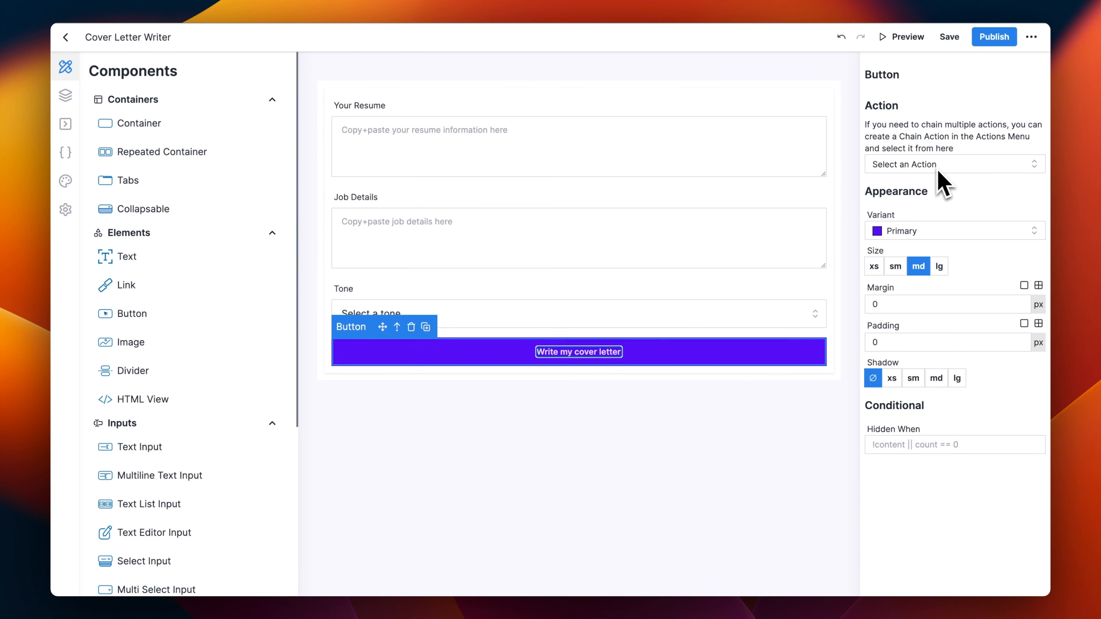
- Add a new prompt action that uses the GPT 4 model
{"action": "left_click", "coordinate": [72, 129]}
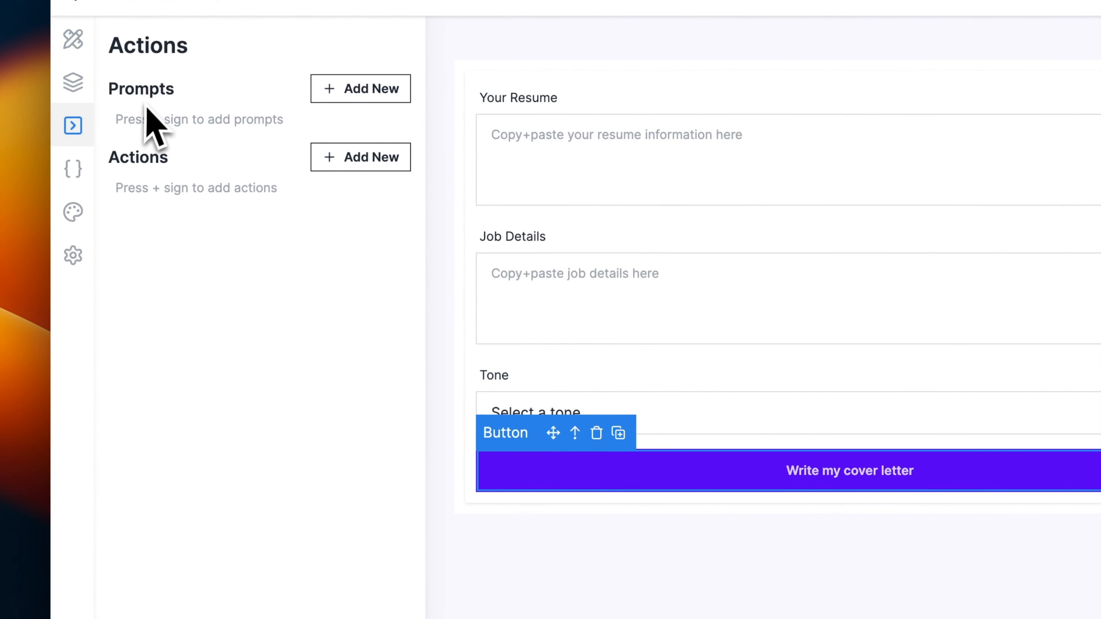
{"action": "left_click", "coordinate": [374, 96]}
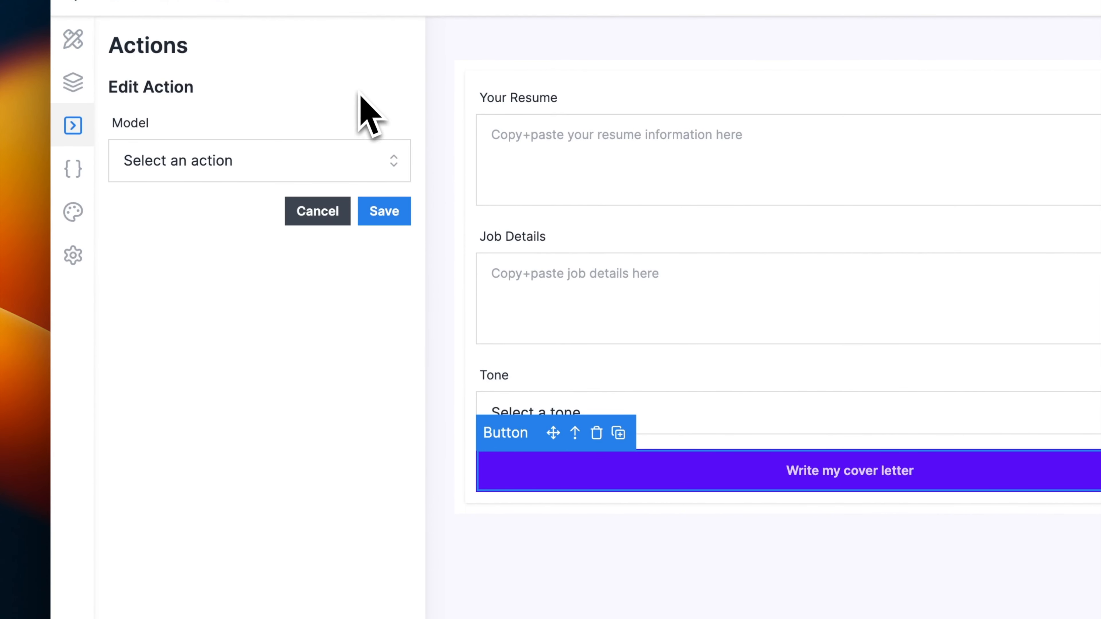
{"action": "left_click", "coordinate": [363, 158]}
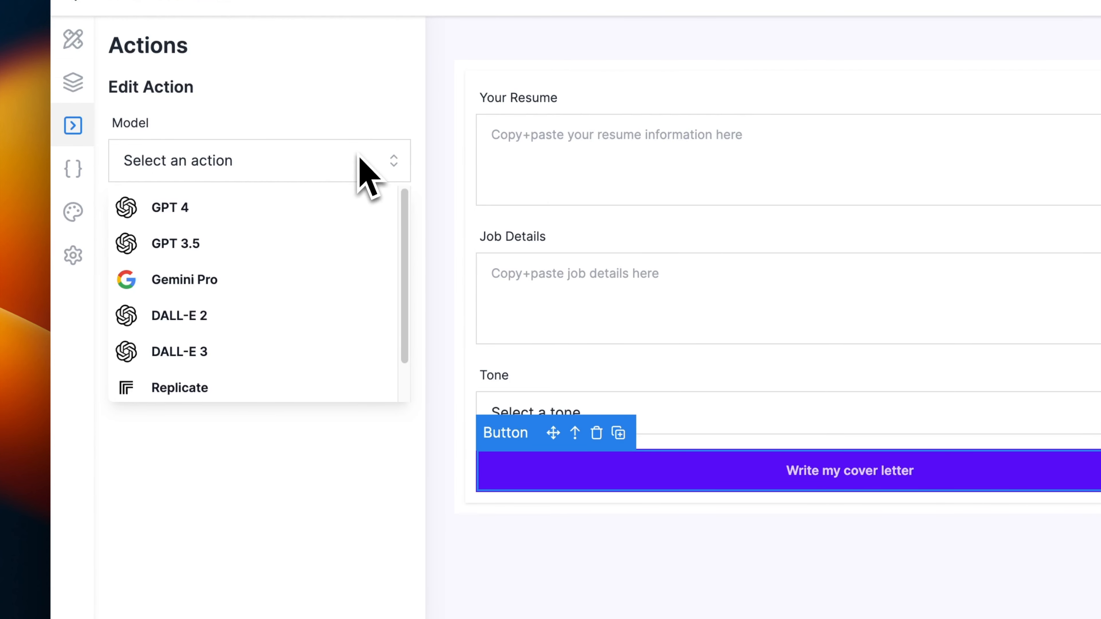
{"action": "scroll", "coordinate": [352, 204], "scroll_direction": "down", "scroll_amount": 1}
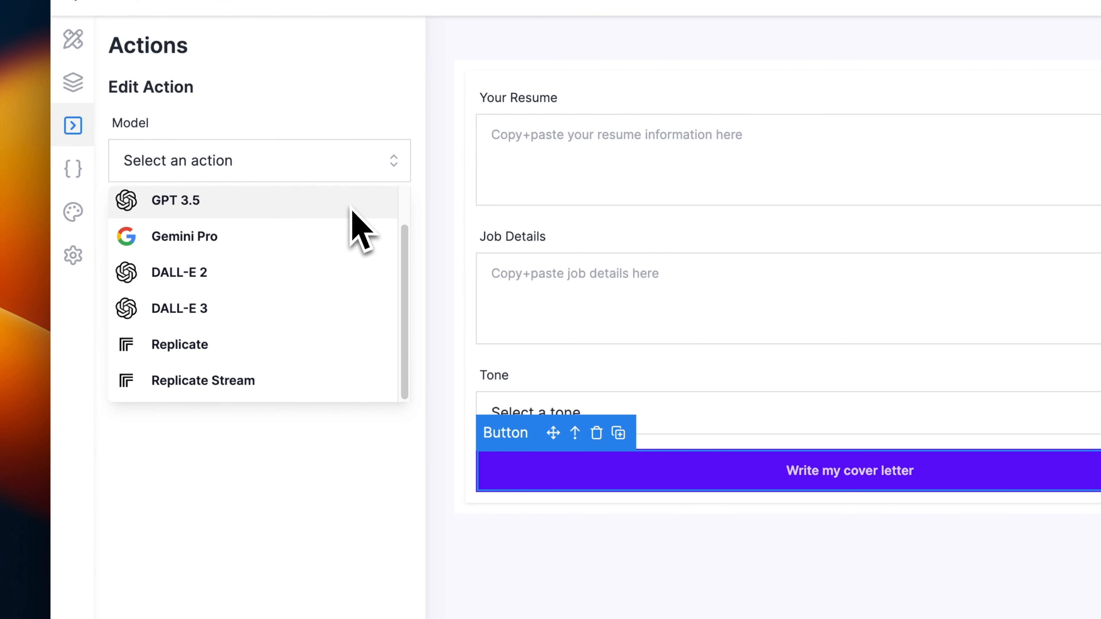
{"action": "scroll", "coordinate": [352, 245], "scroll_direction": "up", "scroll_amount": 1}
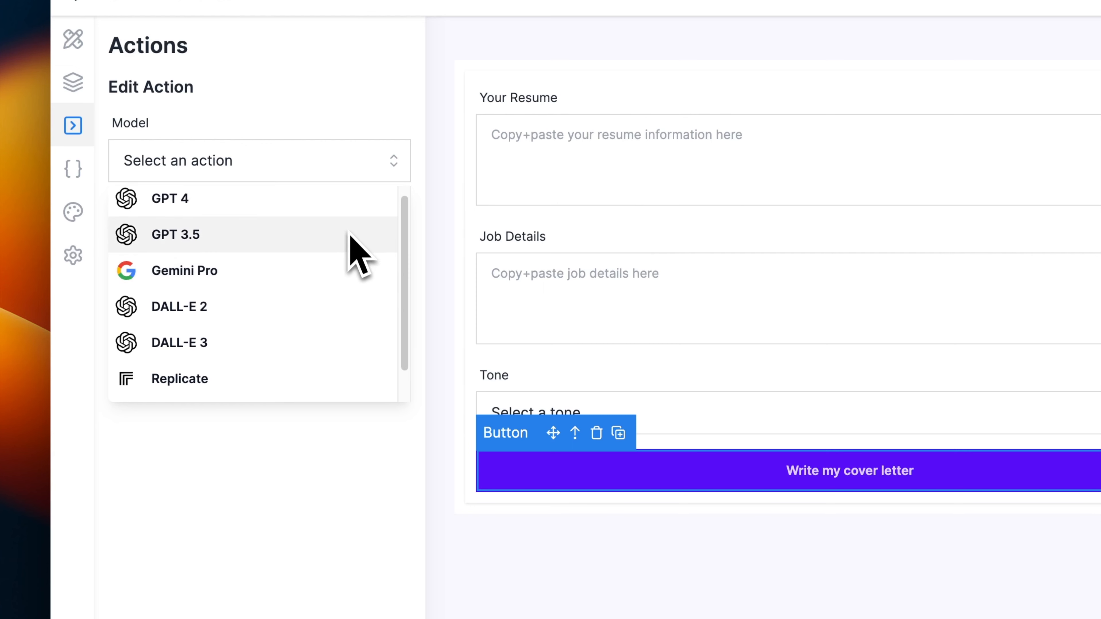
{"action": "left_click", "coordinate": [273, 204]}
- Name the prompt action "Cover Letter Writer"
{"action": "left_click", "coordinate": [264, 238]}
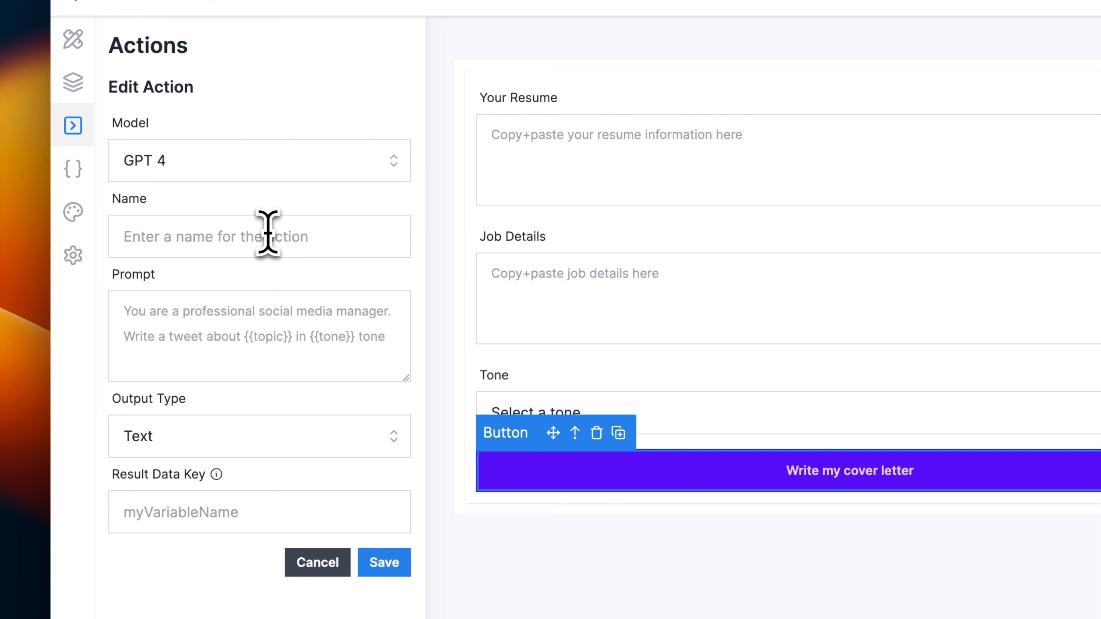
{"action": "left_click", "coordinate": [267, 235]}
{"action": "type", "text": "Cover LEtte"}
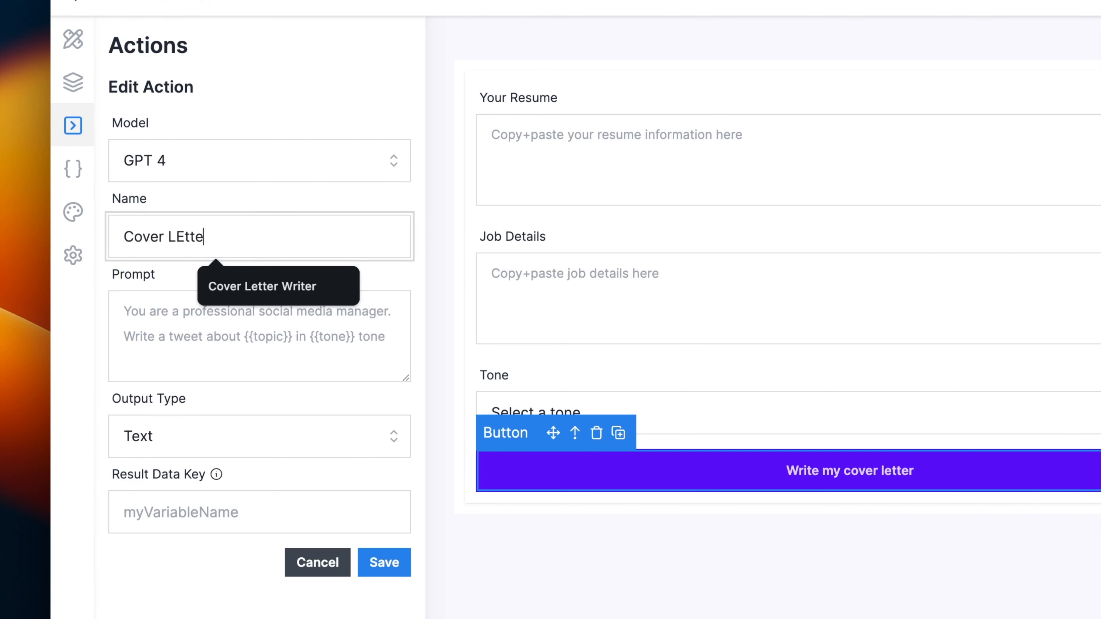
{"action": "type", "text": "tter "}
{"action": "type", "text": "Writer"}
- Begin the prompt with "You are a professional cover letter writer. Write a tailored cover letter for the given resume and job description using"
{"action": "key", "text": "Tab"}
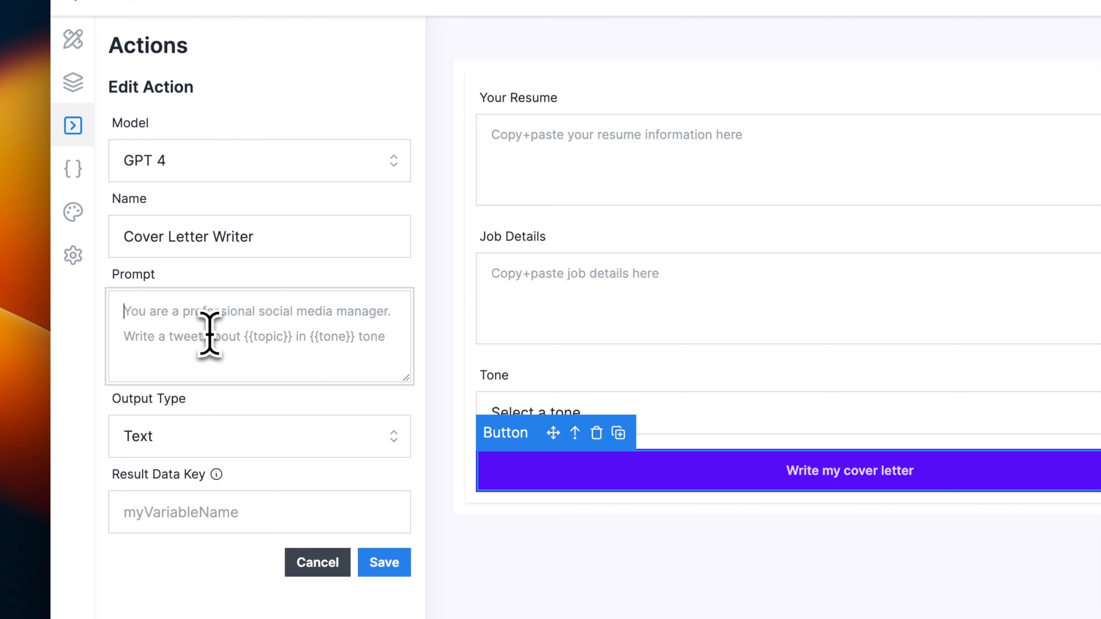
{"action": "type", "text": "Yo"}
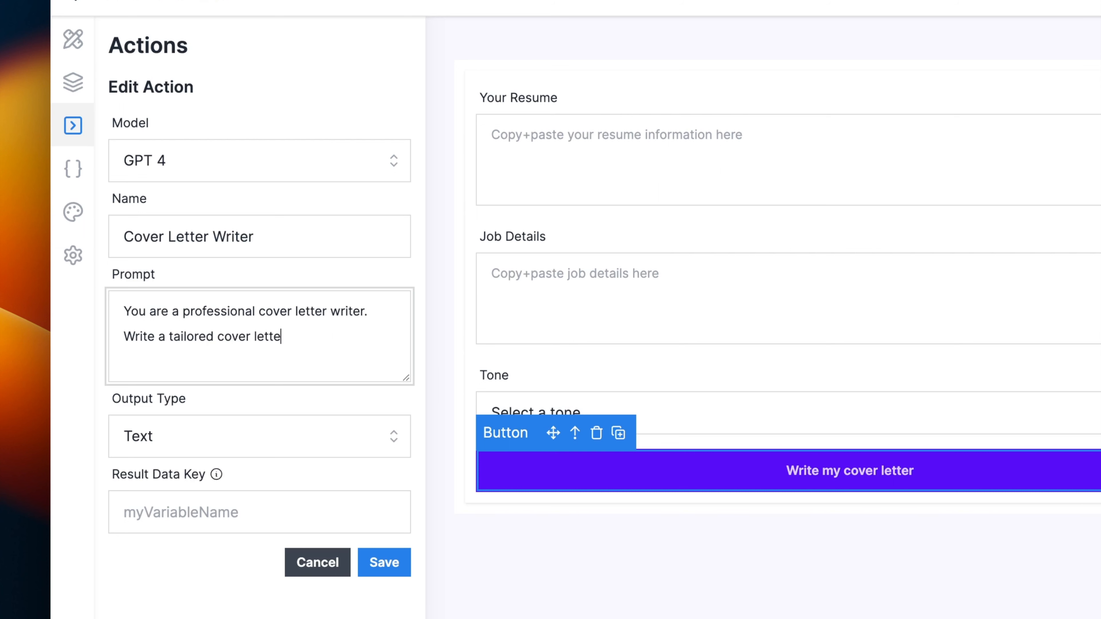
{"action": "type", "text": "esume and job description using"}
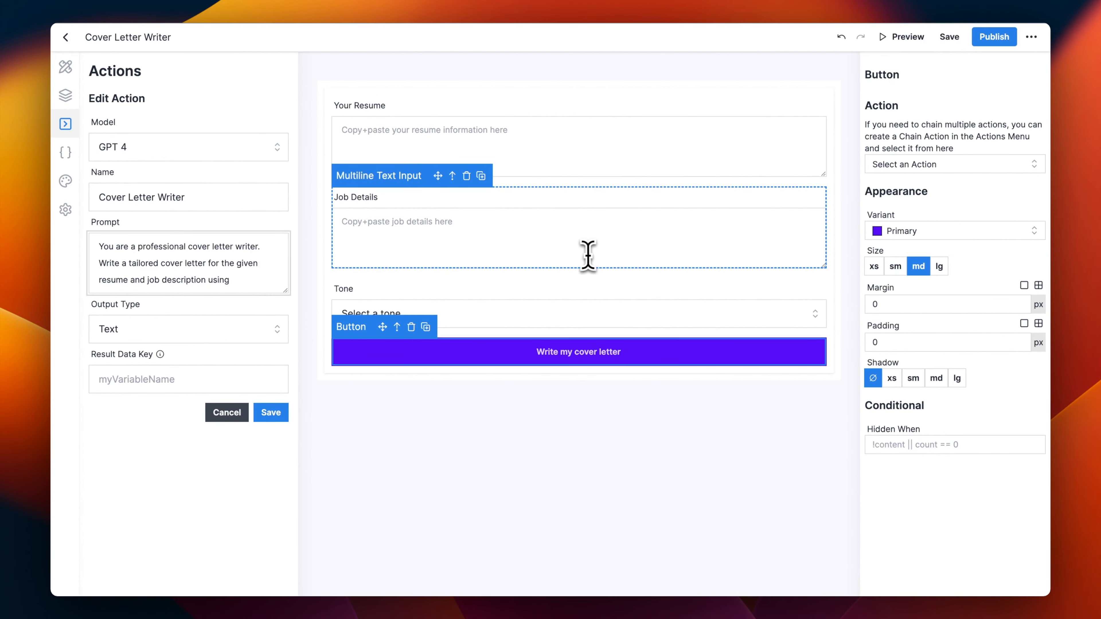
- Set the data key of the Your Resume input to resumeInput
{"action": "left_click", "coordinate": [590, 171]}
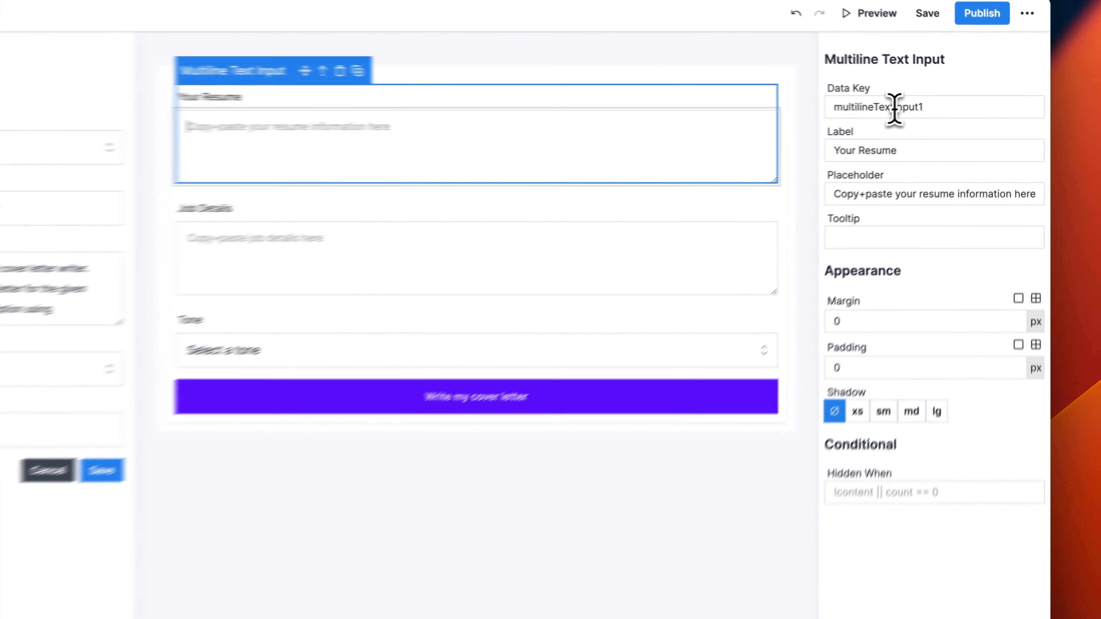
{"action": "double_click", "coordinate": [922, 114]}
{"action": "type", "text": "resumeInput"}
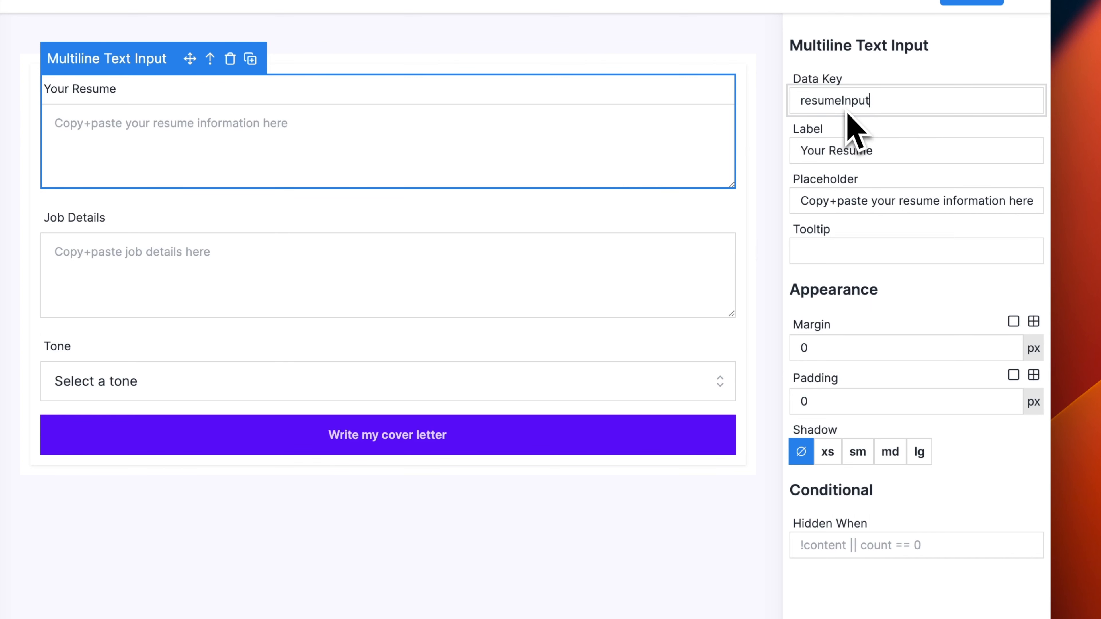
- Set the data key of the Job Details input to jobDetailsInput
{"action": "left_click", "coordinate": [646, 263]}
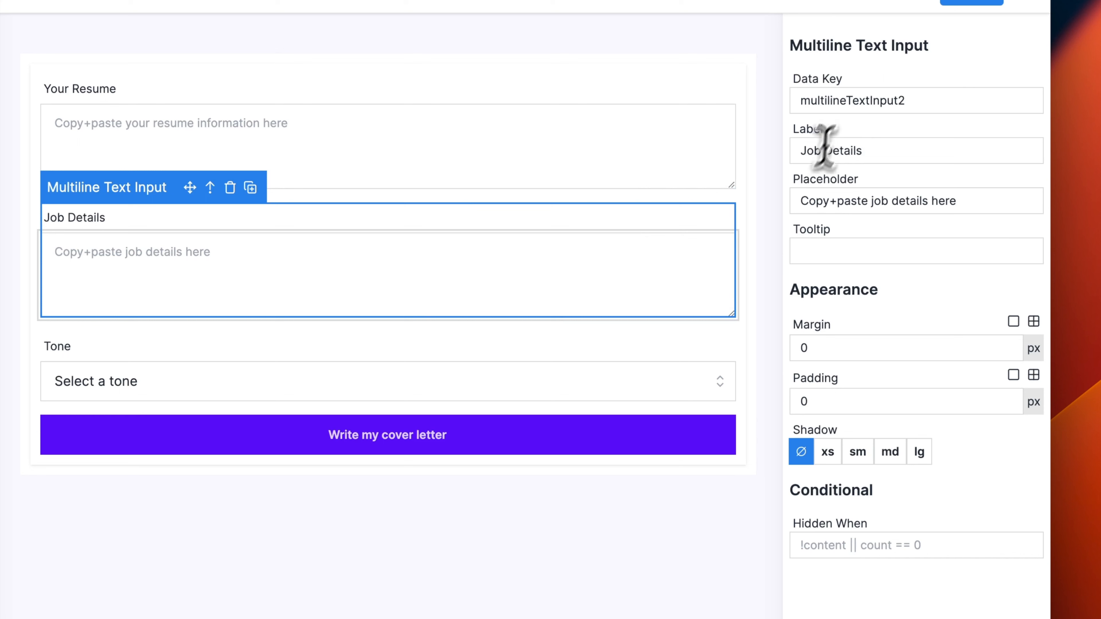
{"action": "double_click", "coordinate": [852, 100]}
{"action": "type", "text": "jobDetailsInput"}
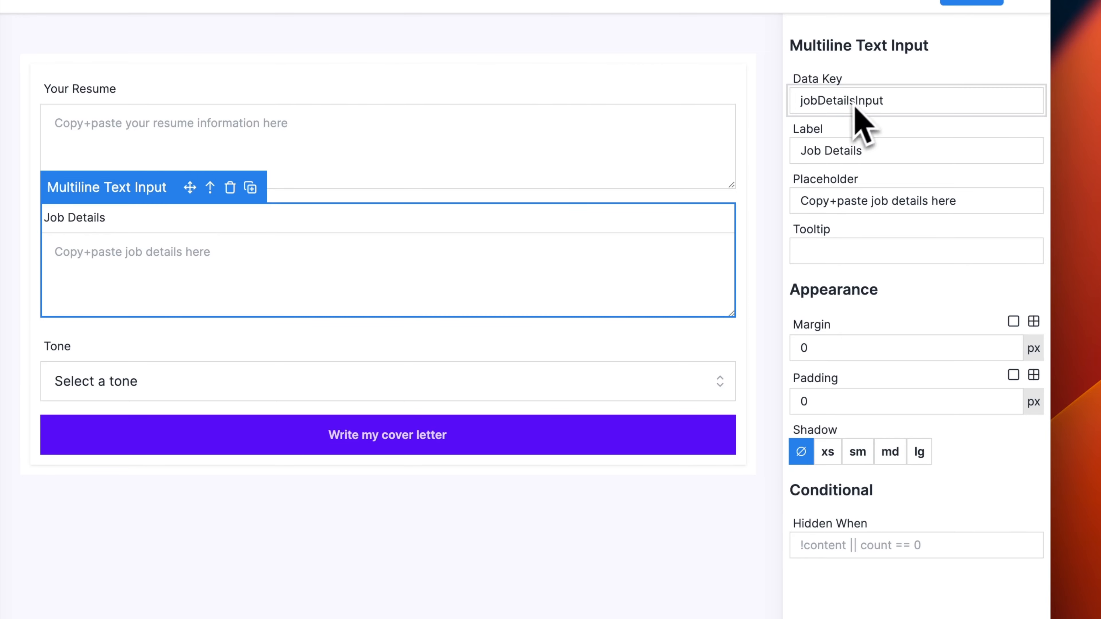
- Set the data key of the Tone select input to toneInput
{"action": "left_click", "coordinate": [658, 384]}
{"action": "double_click", "coordinate": [861, 101]}
{"action": "type", "text": "toneInput"}
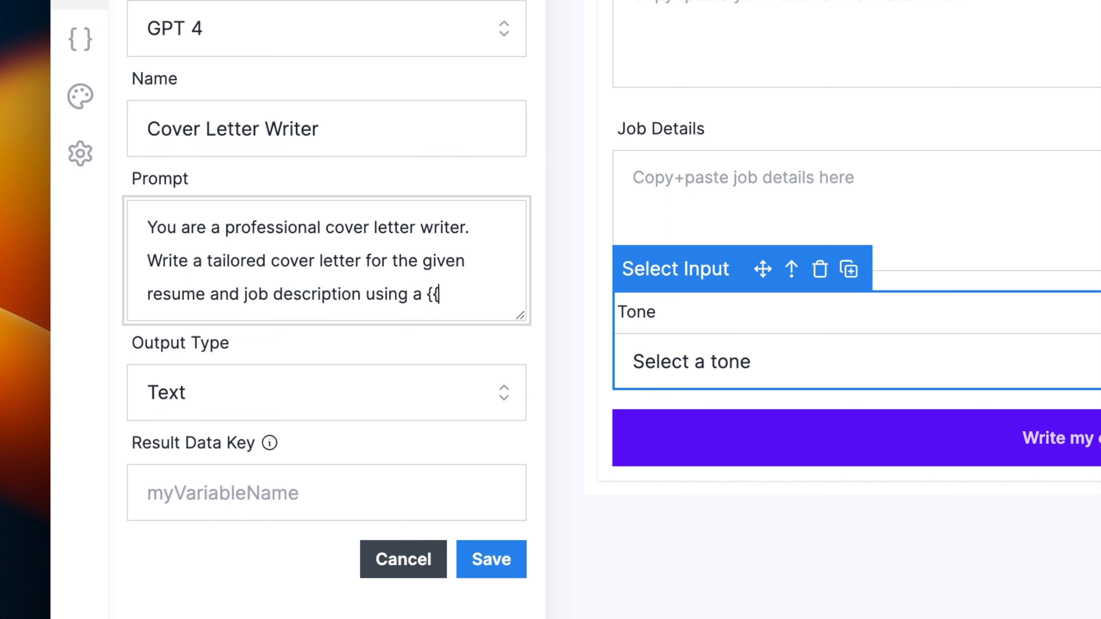
- Finish the prompt's tone instruction so that it ends with "a {{toneInput}} tone."
{"action": "type", "text": "{{toneInput}} tone."}
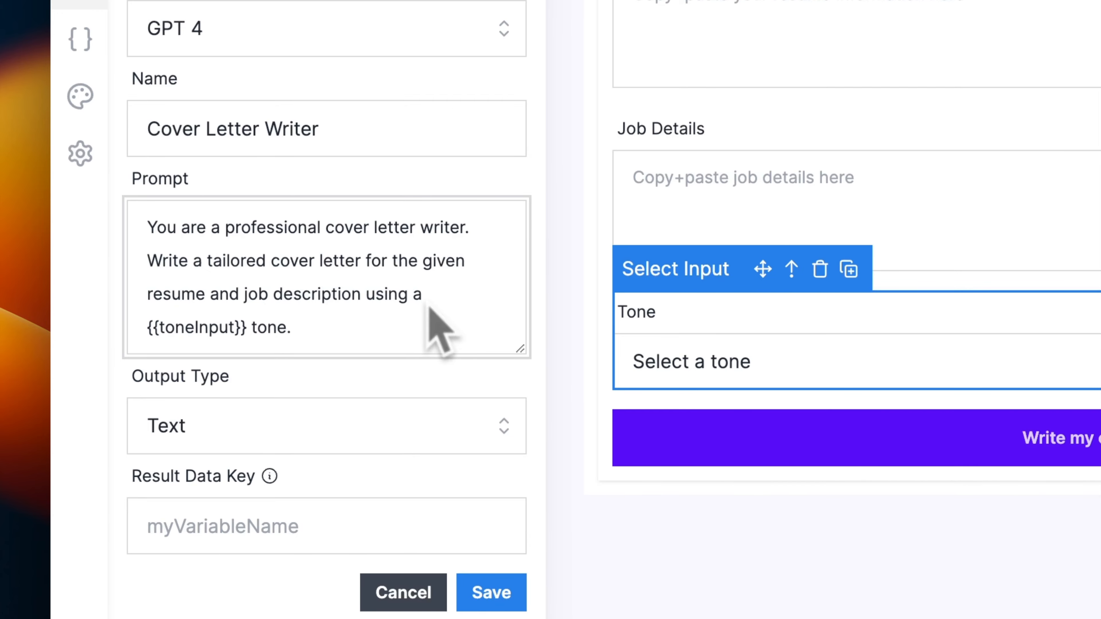
{"action": "left_click", "coordinate": [628, 360]}
{"action": "scroll", "coordinate": [714, 304], "scroll_direction": "down", "scroll_amount": 5}
{"action": "left_click", "coordinate": [737, 410]}
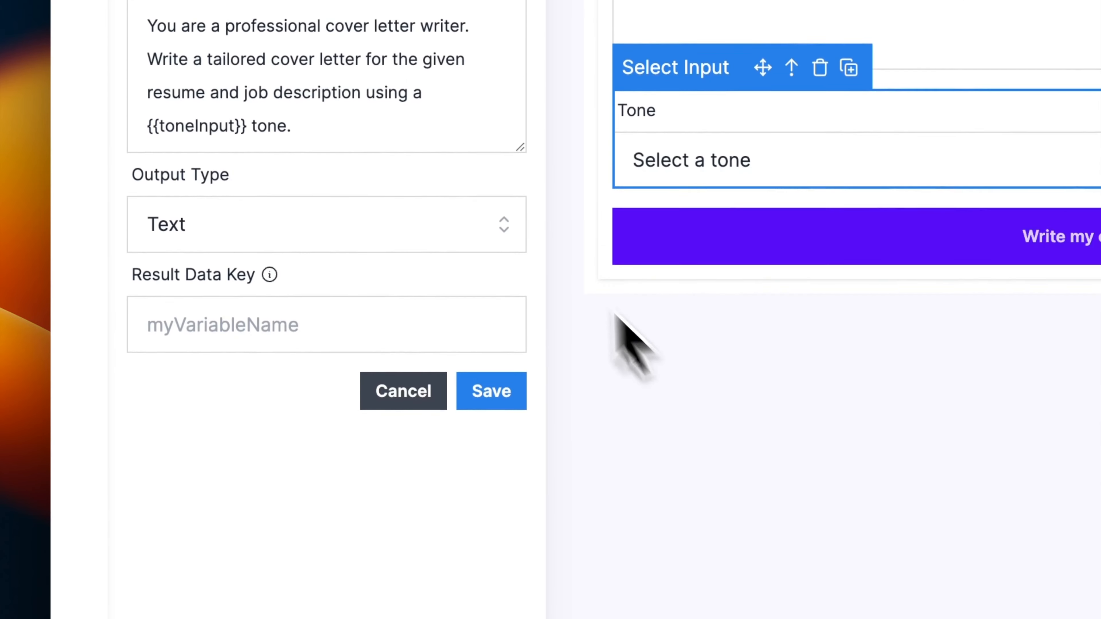
{"action": "scroll", "coordinate": [270, 209], "scroll_direction": "up", "scroll_amount": 4}
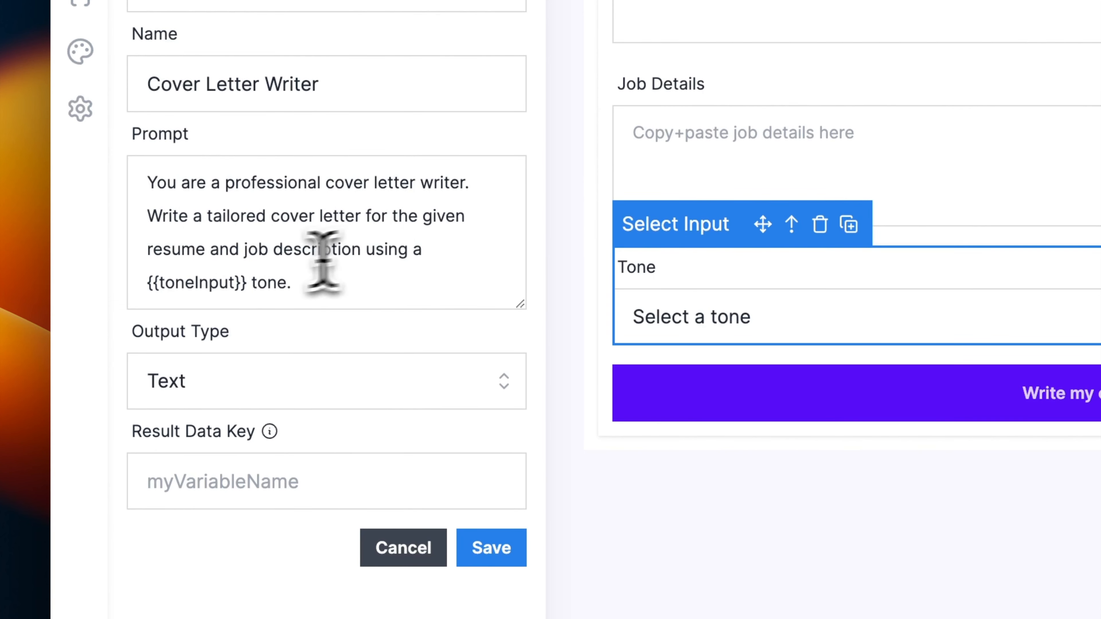
- Append the lines "Resume: {{resumeInput}}" and "Job Details: {{jobDetailsInput}}" to the prompt
{"action": "left_click", "coordinate": [324, 285]}
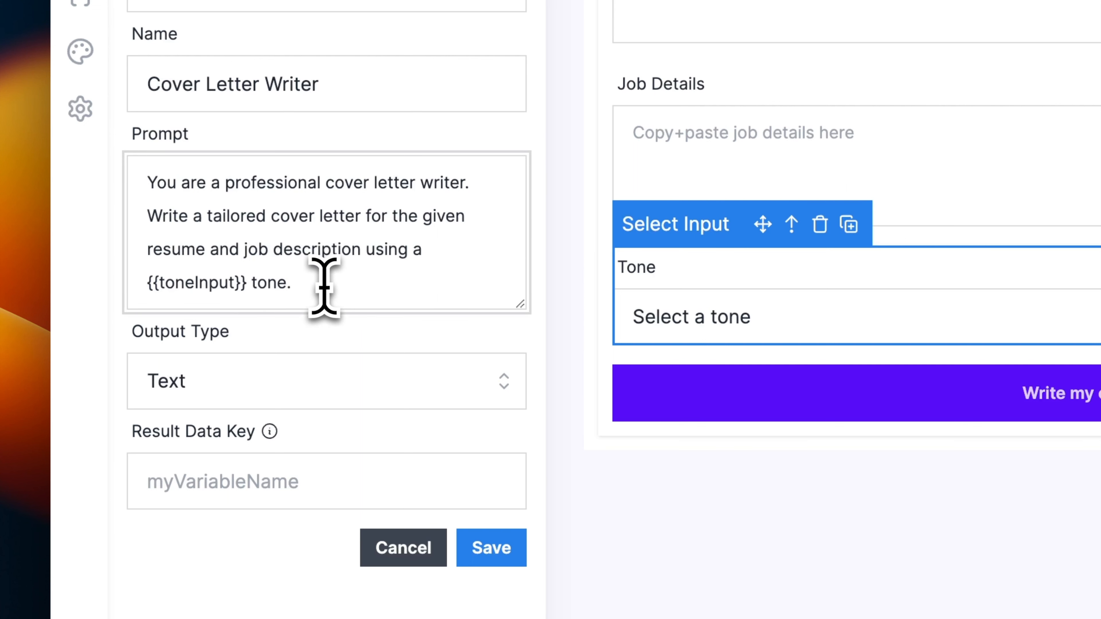
{"action": "key", "text": "Return"}
{"action": "type", "text": "Resume: {{resumeInput"}
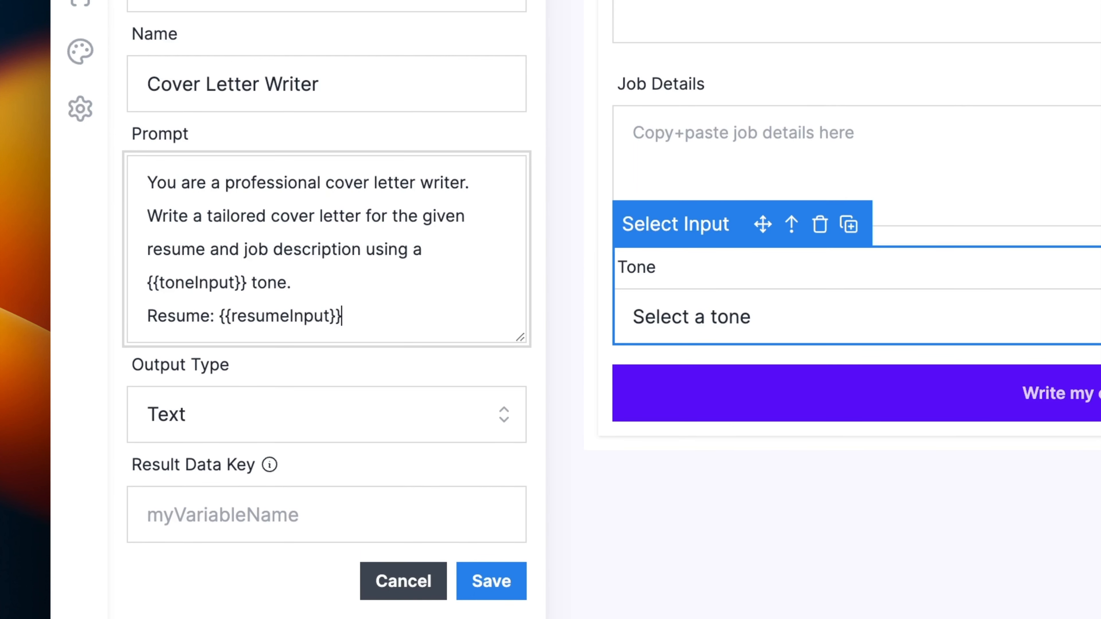
{"action": "key", "text": "Return"}
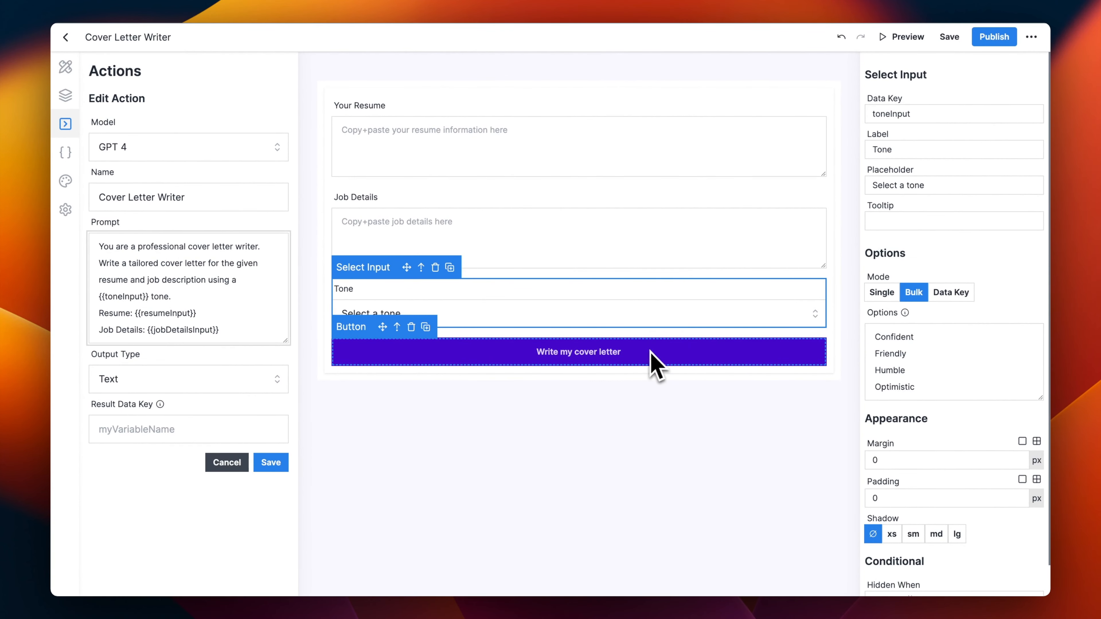
{"action": "double_click", "coordinate": [162, 313]}
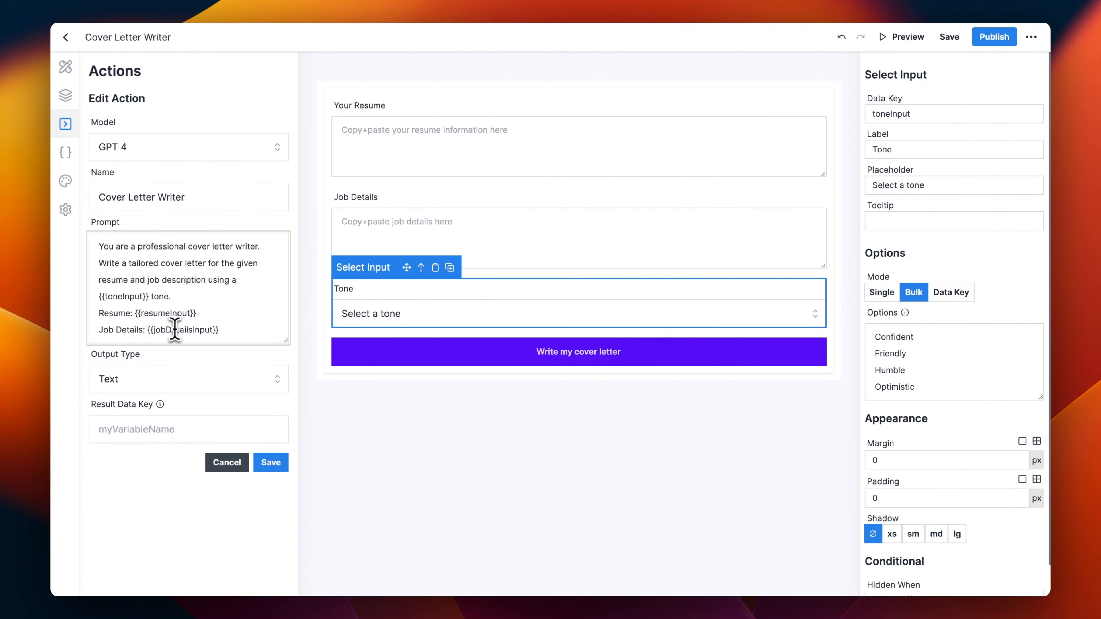
{"action": "double_click", "coordinate": [176, 330]}
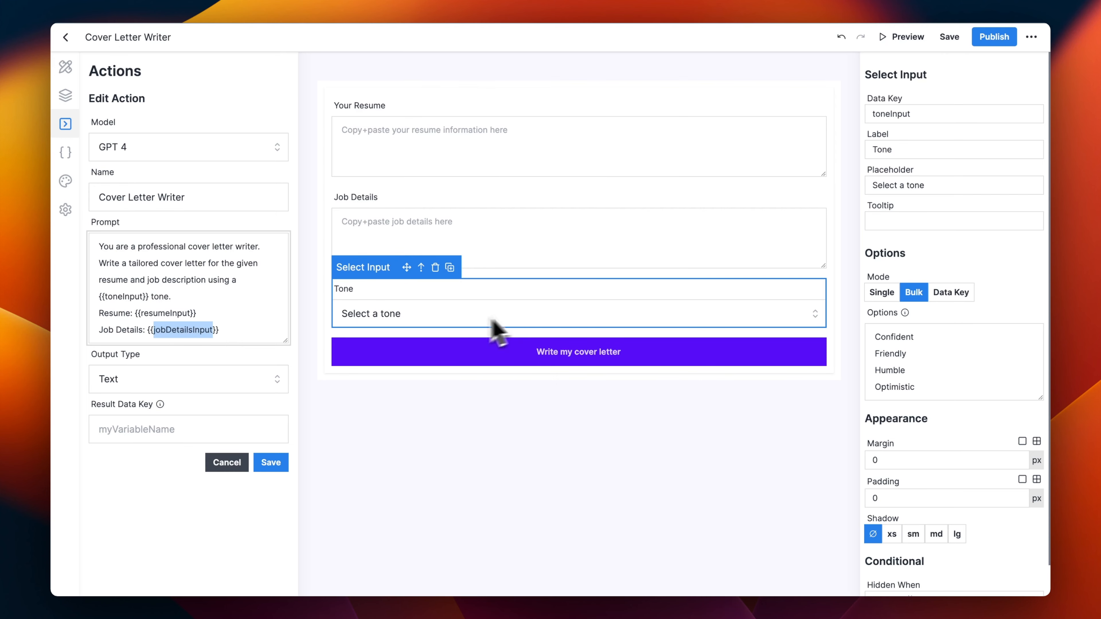
{"action": "left_click", "coordinate": [213, 351]}
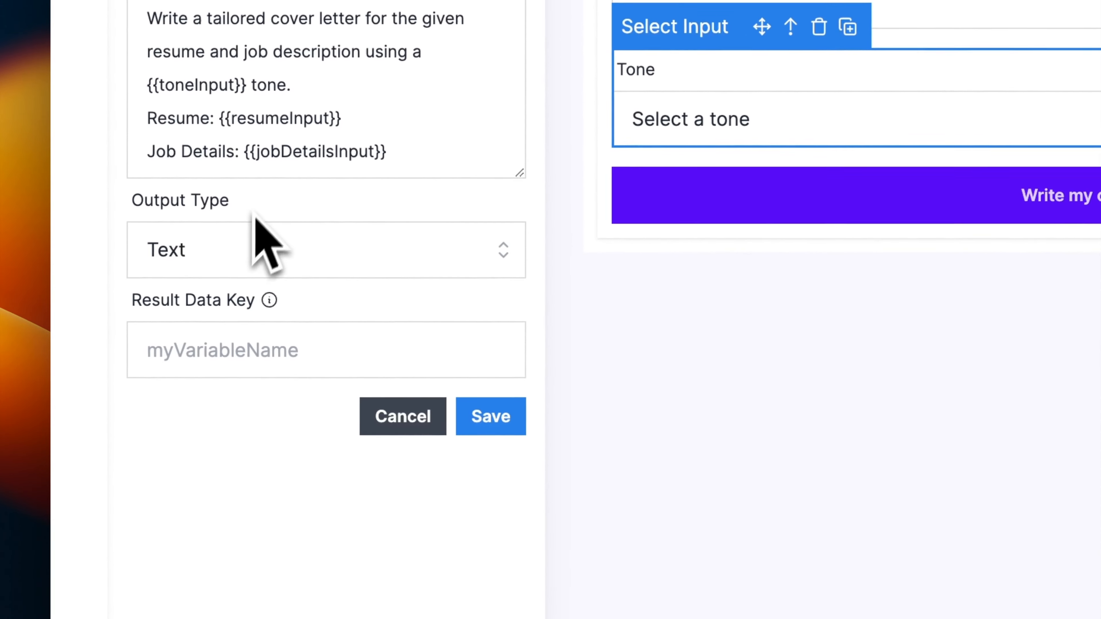
- Set the prompt's result data key to coverLetterOutput and save the prompt
{"action": "left_click", "coordinate": [228, 349]}
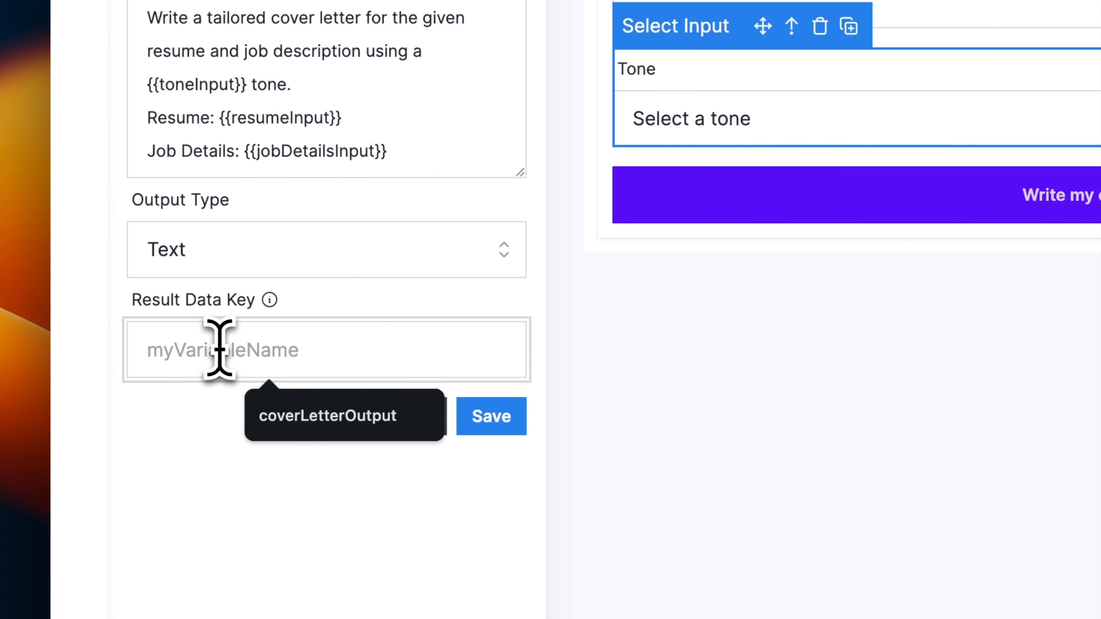
{"action": "type", "text": "coverLetterOutput"}
{"action": "left_click", "coordinate": [256, 507]}
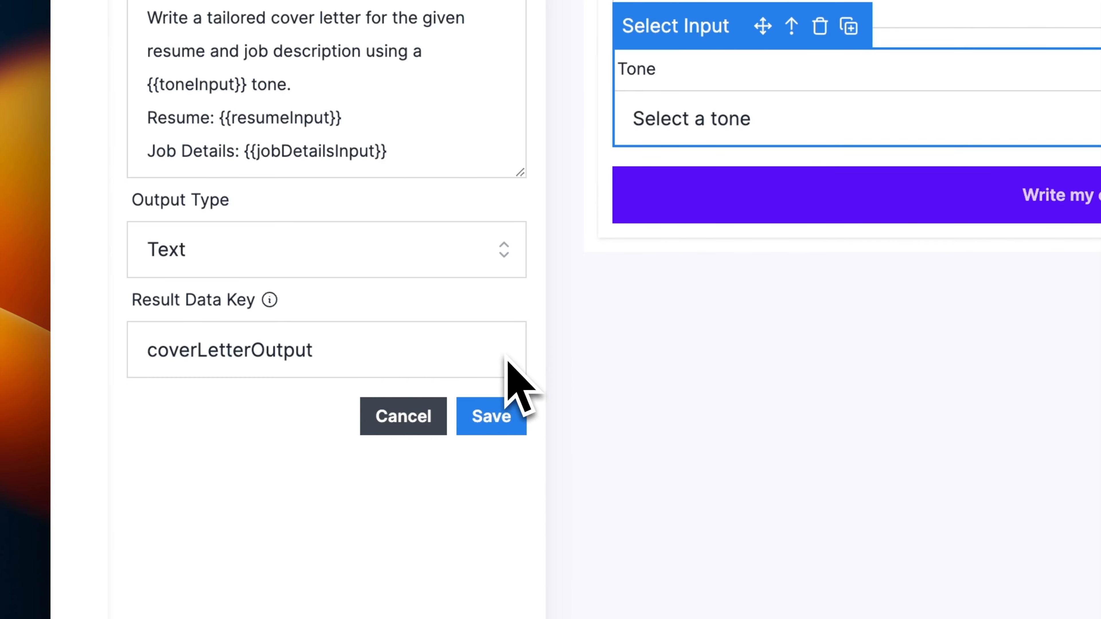
{"action": "left_click", "coordinate": [504, 391]}
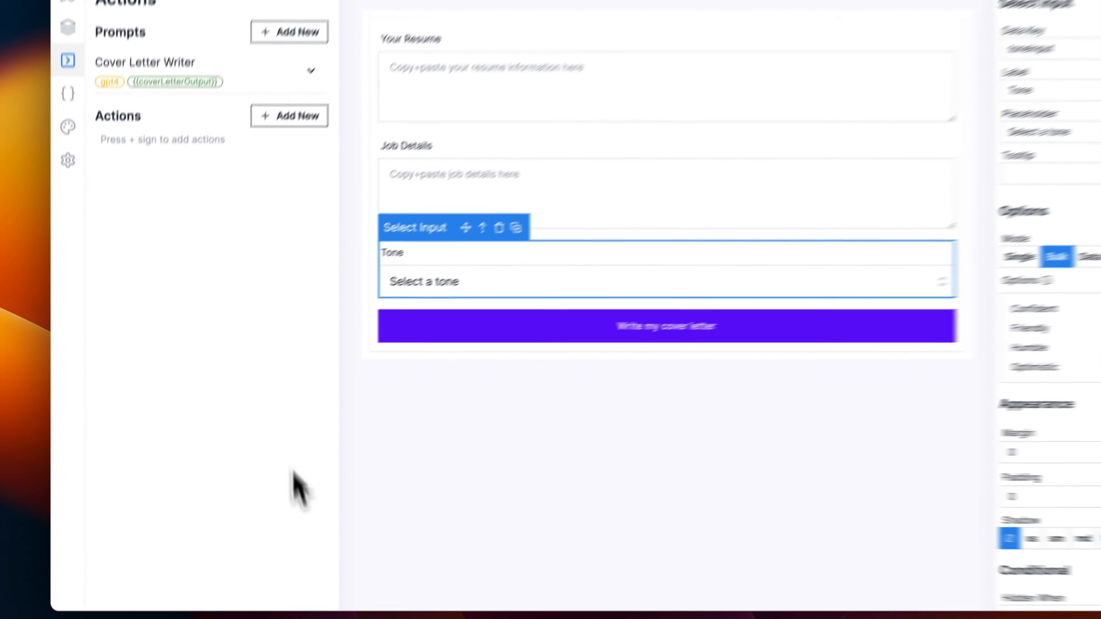
- Assign the Cover Letter Writer action to the "Write my cover letter" button
{"action": "left_click", "coordinate": [413, 316]}
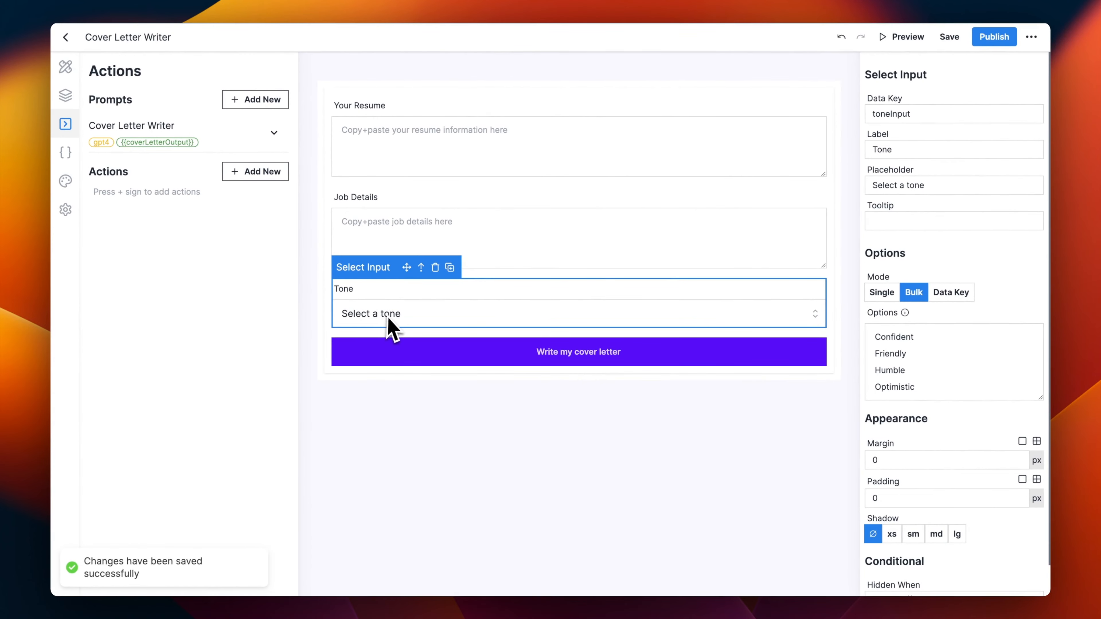
{"action": "left_click", "coordinate": [617, 442]}
{"action": "left_click", "coordinate": [631, 365]}
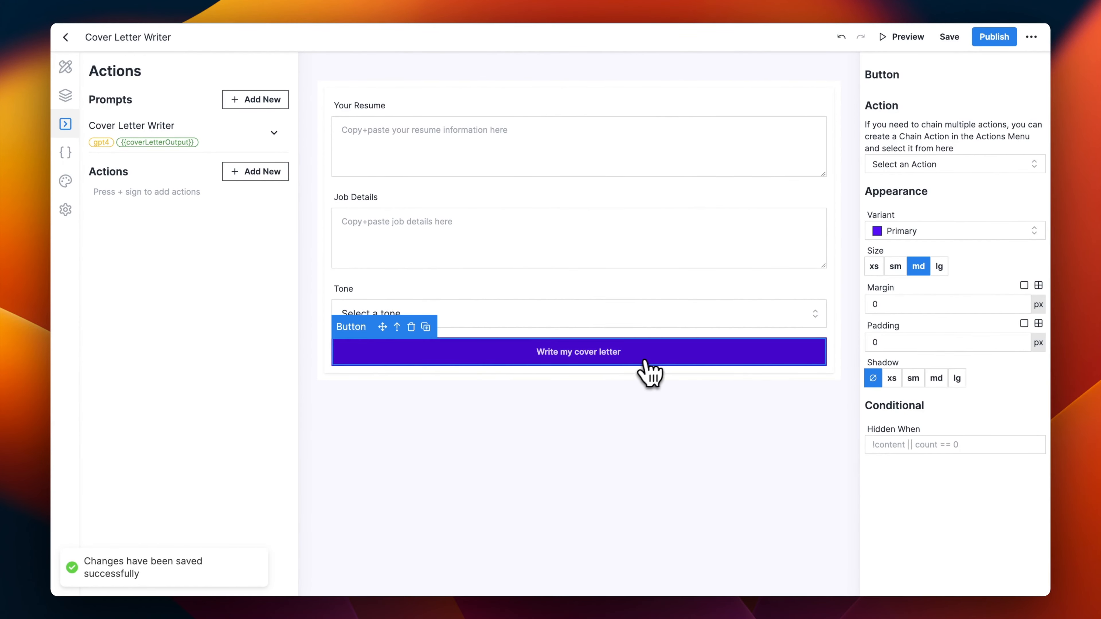
{"action": "left_click", "coordinate": [914, 167]}
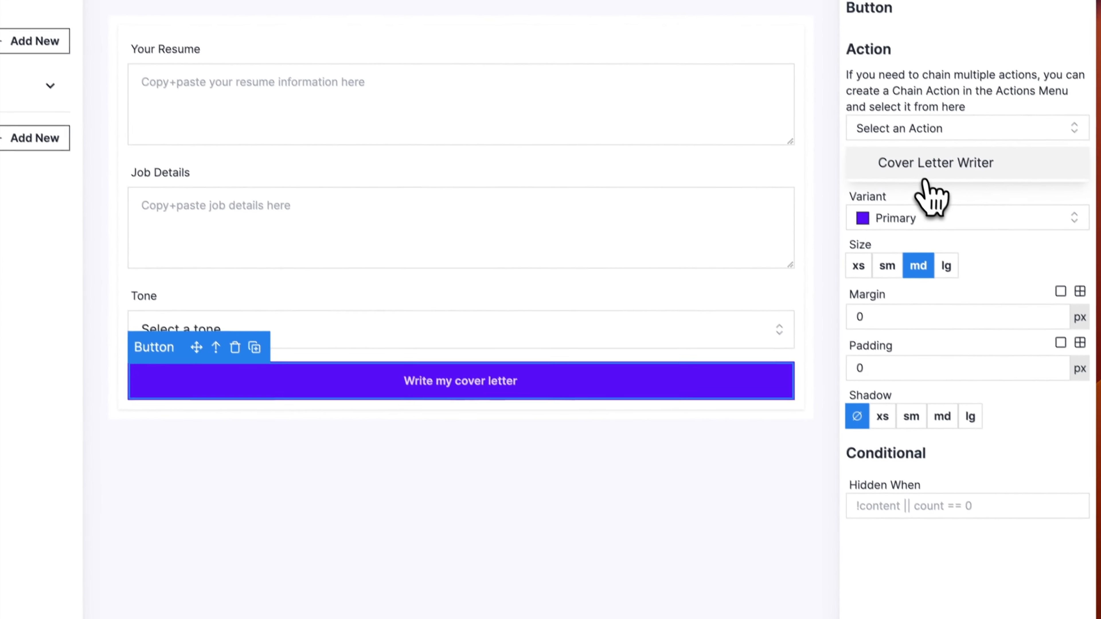
{"action": "left_click", "coordinate": [929, 175]}
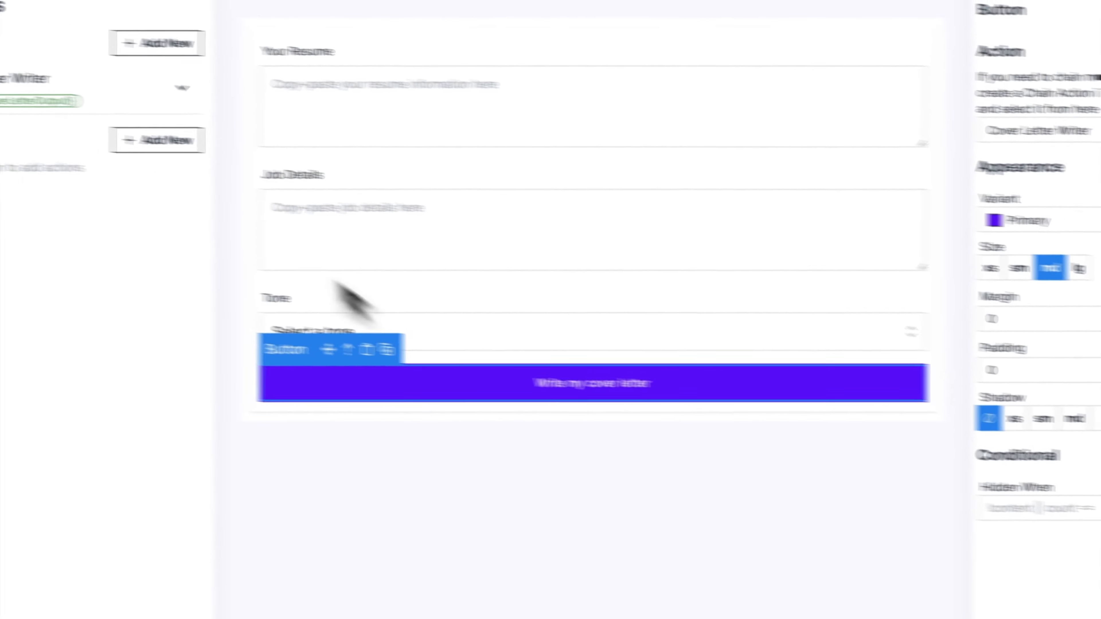
- Add a container below the input form and place a text element inside it
{"action": "left_click", "coordinate": [69, 52]}
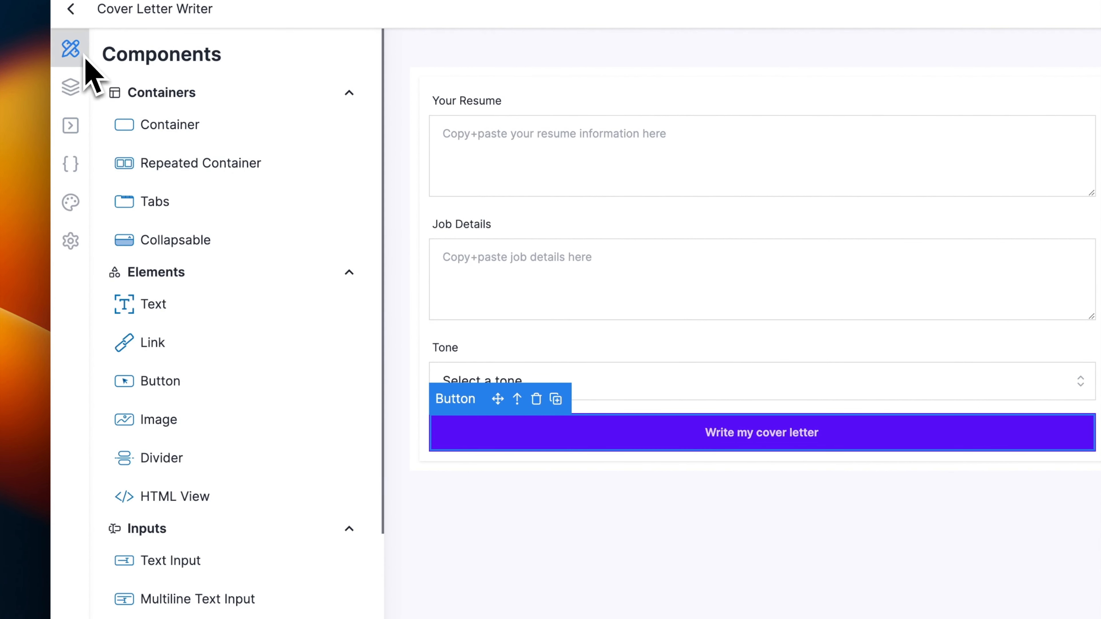
{"action": "left_click_drag", "start_coordinate": [143, 126], "coordinate": [483, 447]}
{"action": "left_click_drag", "start_coordinate": [204, 262], "coordinate": [465, 457]}
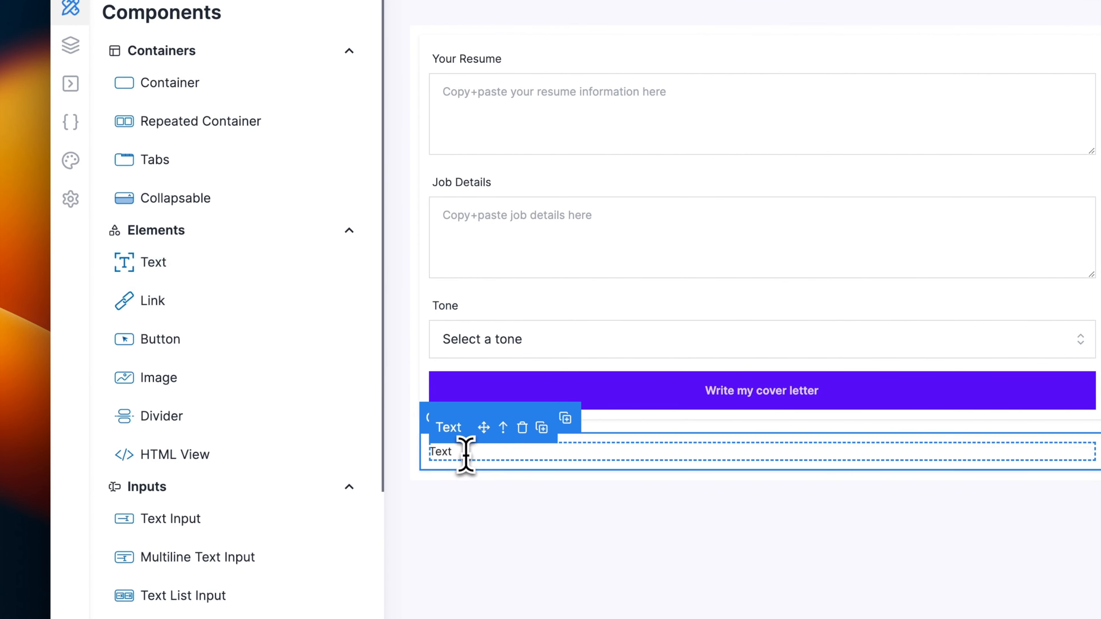
- Replace the new text element's content with a level-two heading "Cover Letter" followed by an empty line
{"action": "left_click", "coordinate": [465, 455]}
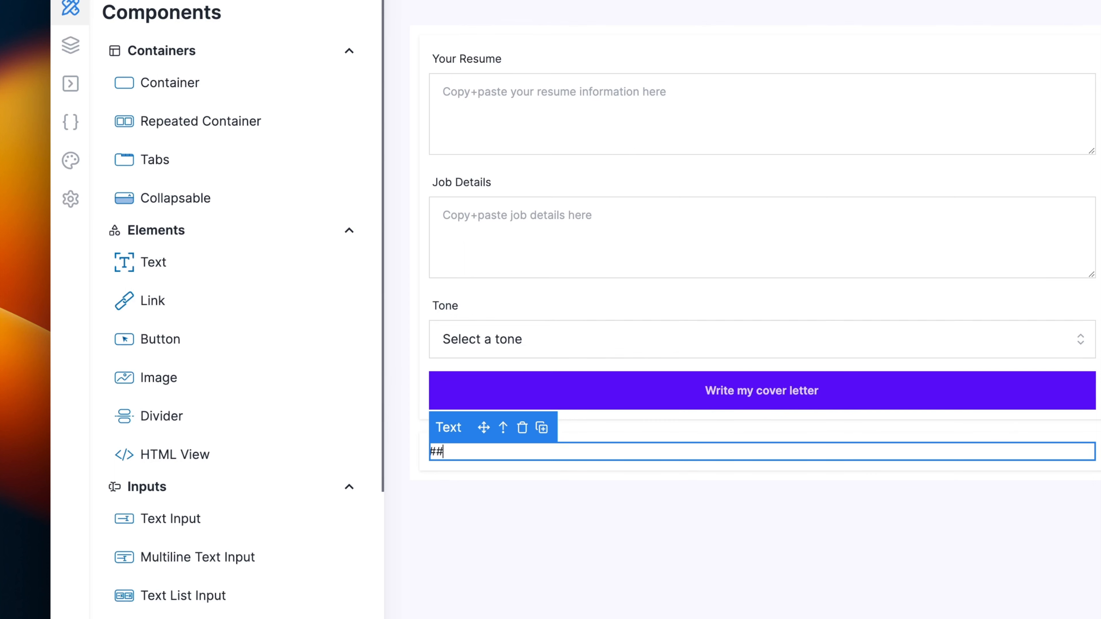
{"action": "type", "text": "##"}
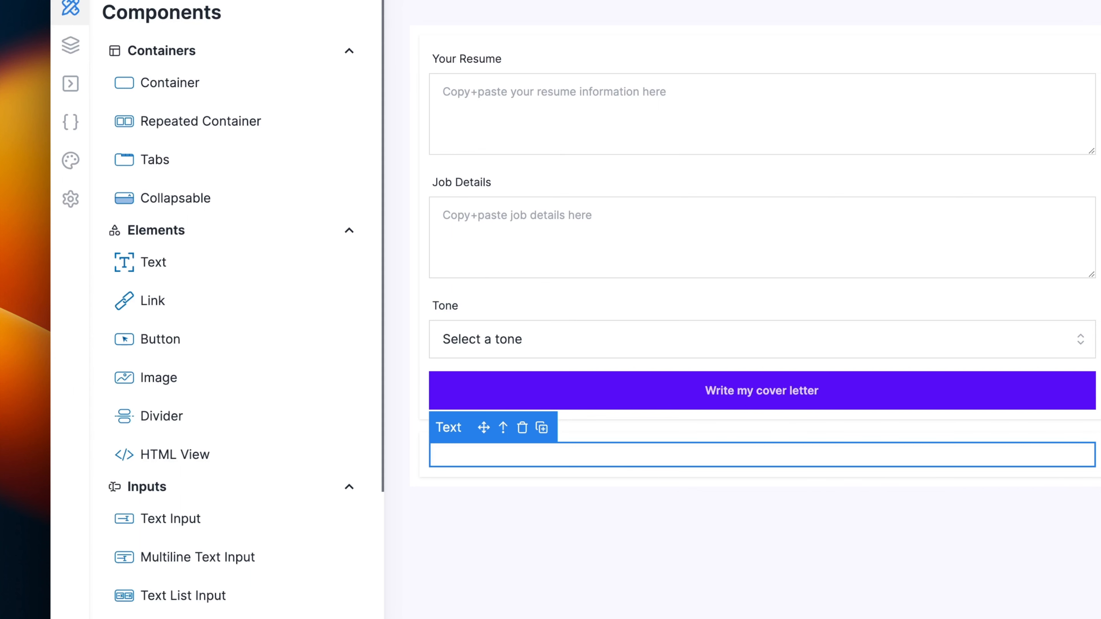
{"action": "type", "text": "Cover Letter"}
{"action": "key", "text": "Return"}
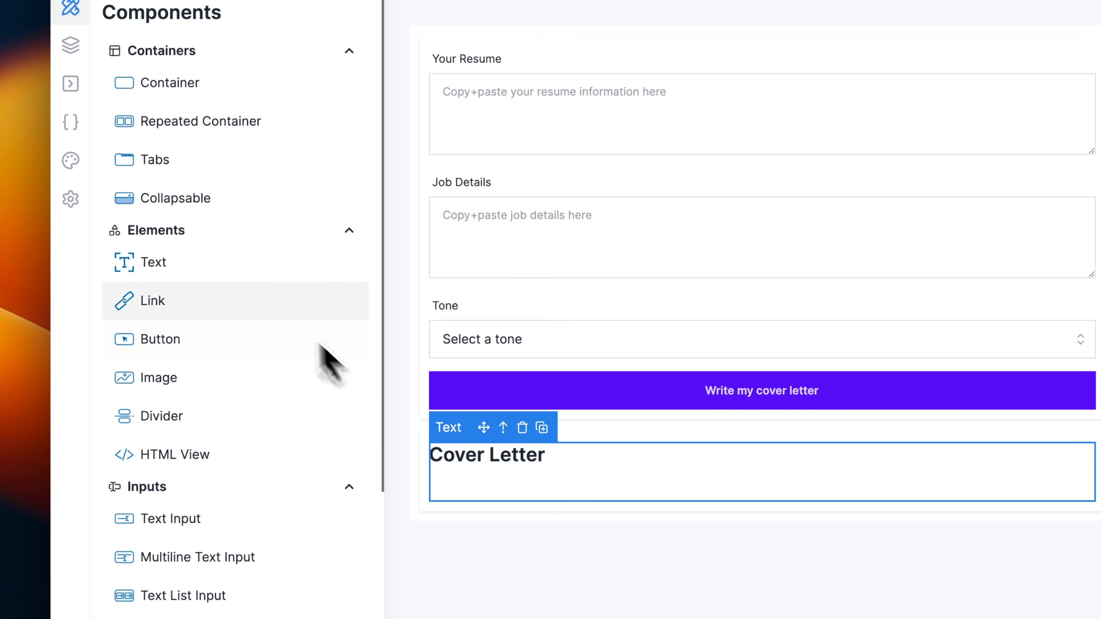
- Look up the prompt's result data key and insert {{coverLetterOutput}} beneath the Cover Letter heading
{"action": "left_click", "coordinate": [71, 84]}
{"action": "left_click", "coordinate": [318, 119]}
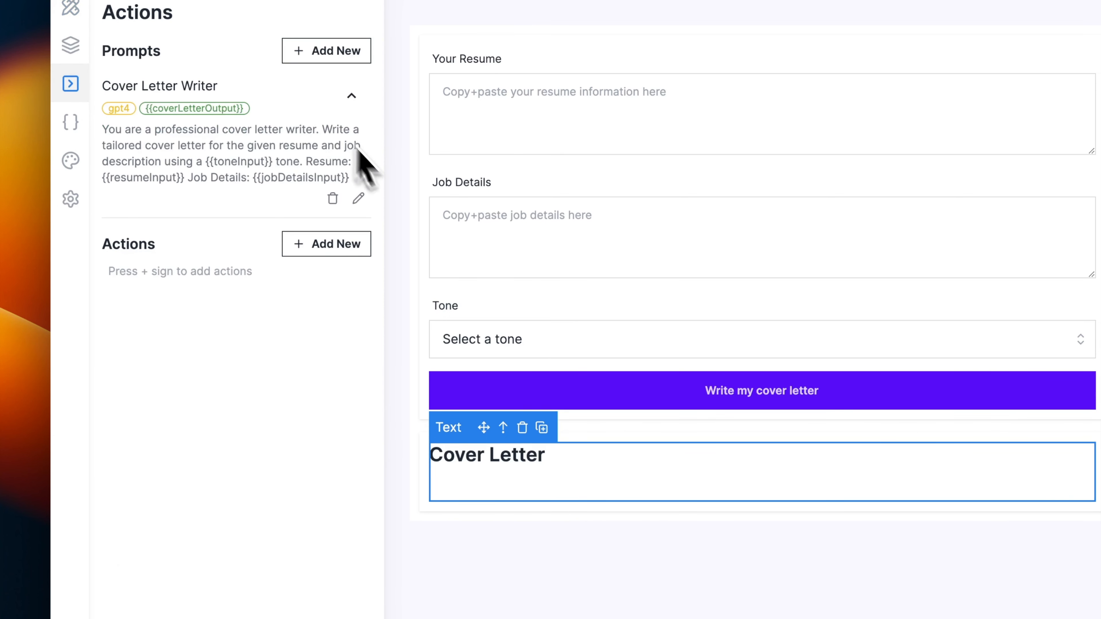
{"action": "left_click", "coordinate": [358, 198]}
{"action": "scroll", "coordinate": [166, 443], "scroll_direction": "down", "scroll_amount": 2}
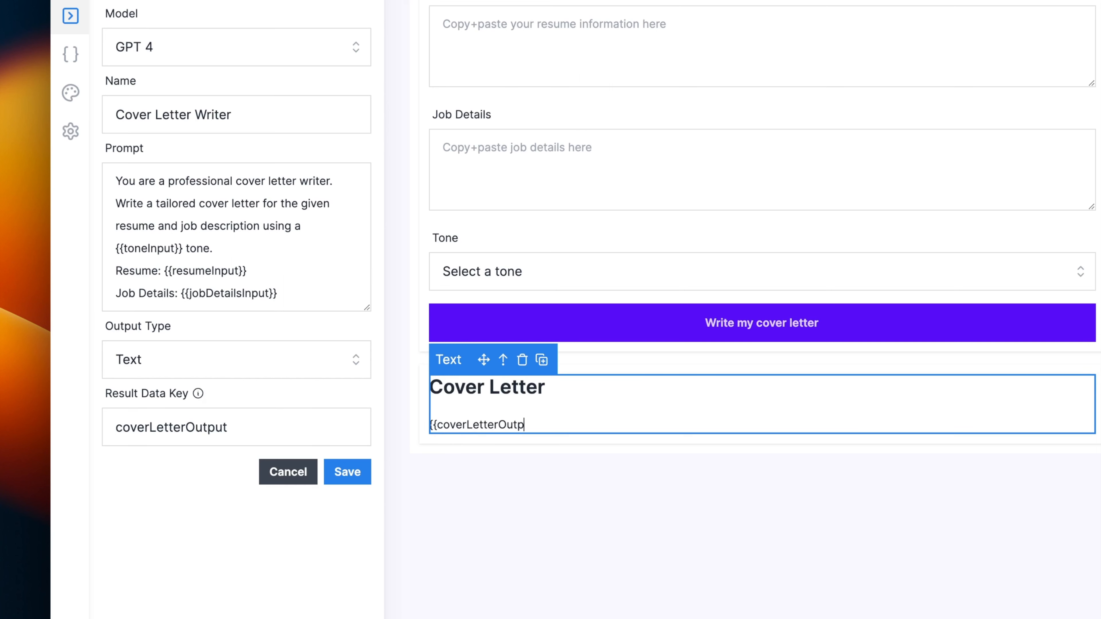
{"action": "left_click", "coordinate": [486, 503]}
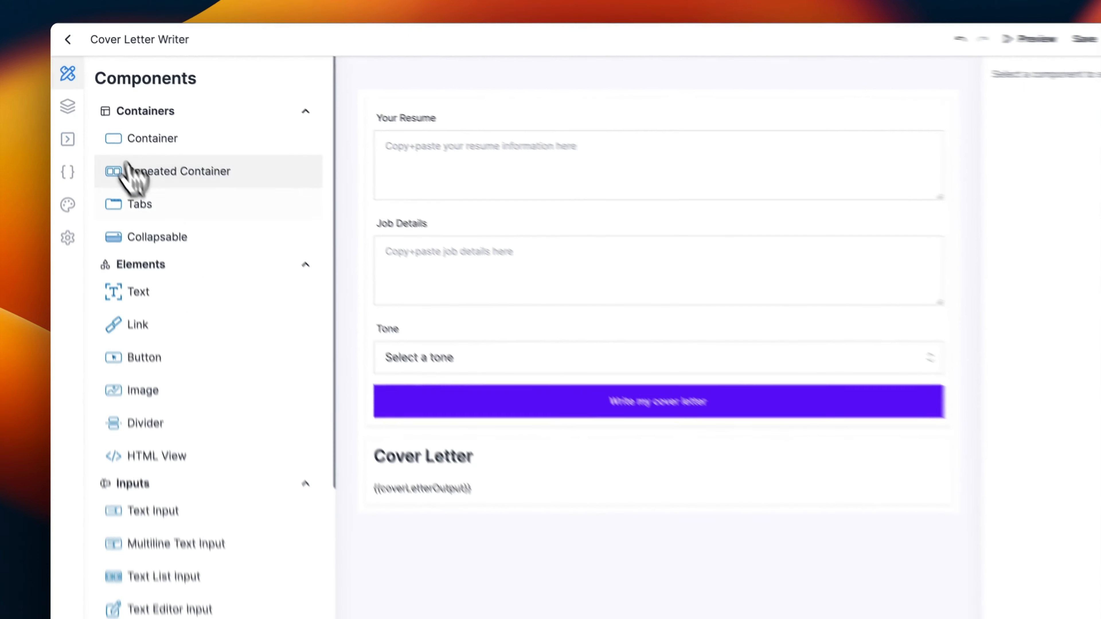
- Add a text heading "Your Input" above the Your Resume field, preview the app and return to editing
{"action": "left_click_drag", "start_coordinate": [137, 293], "coordinate": [364, 105]}
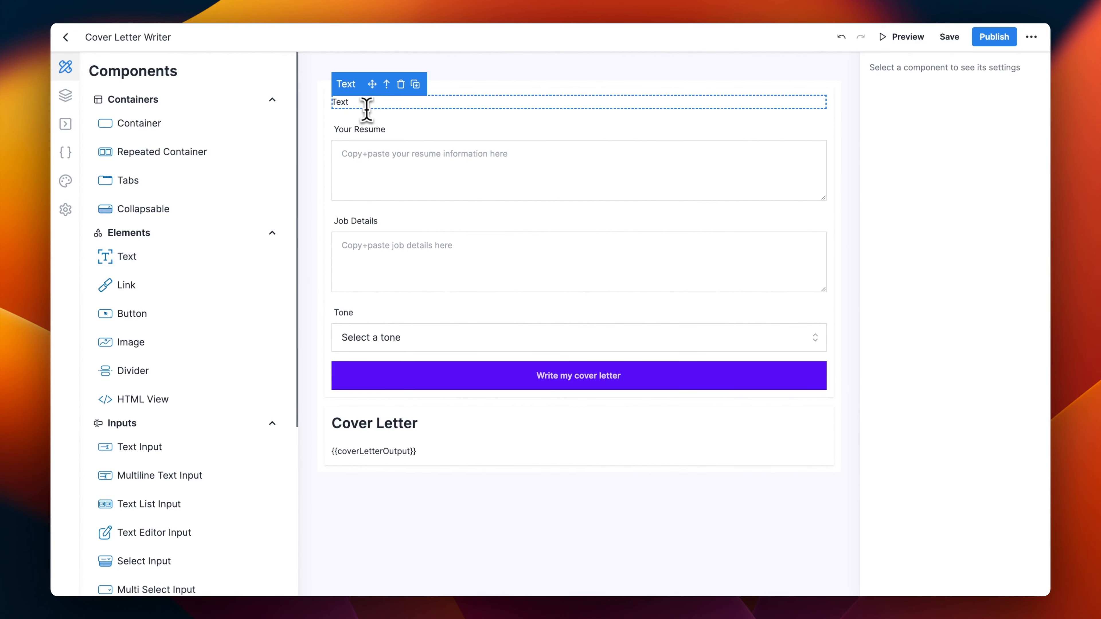
{"action": "type", "text": "#"}
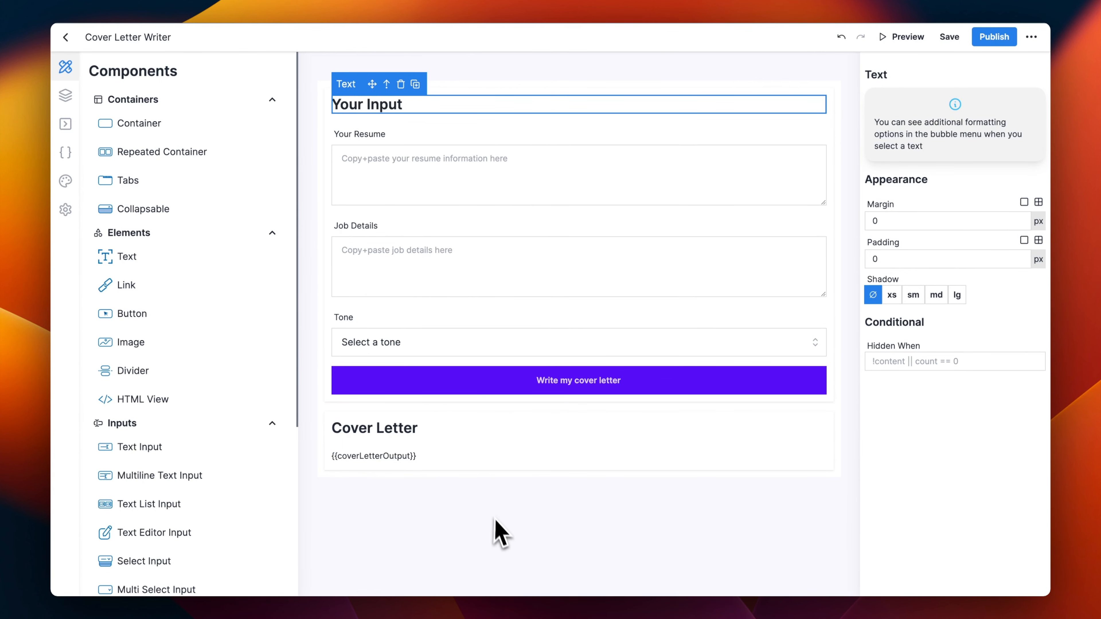
{"action": "left_click", "coordinate": [904, 38]}
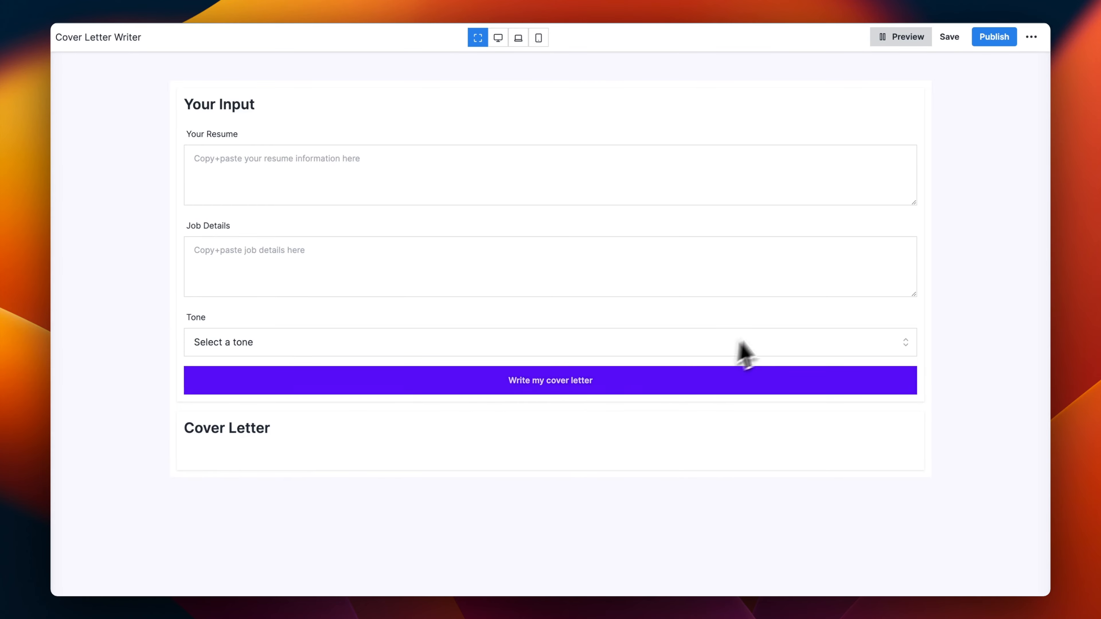
{"action": "left_click", "coordinate": [905, 38]}
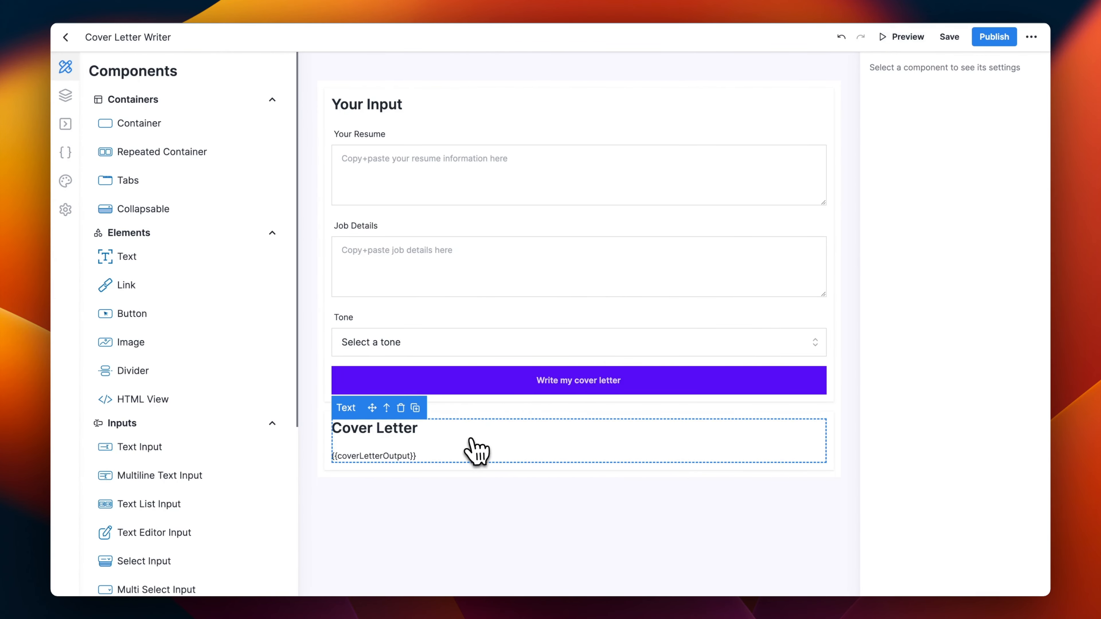
- Set the Cover Letter container's Hidden When condition to !coverLetterOutput
{"action": "left_click", "coordinate": [330, 424]}
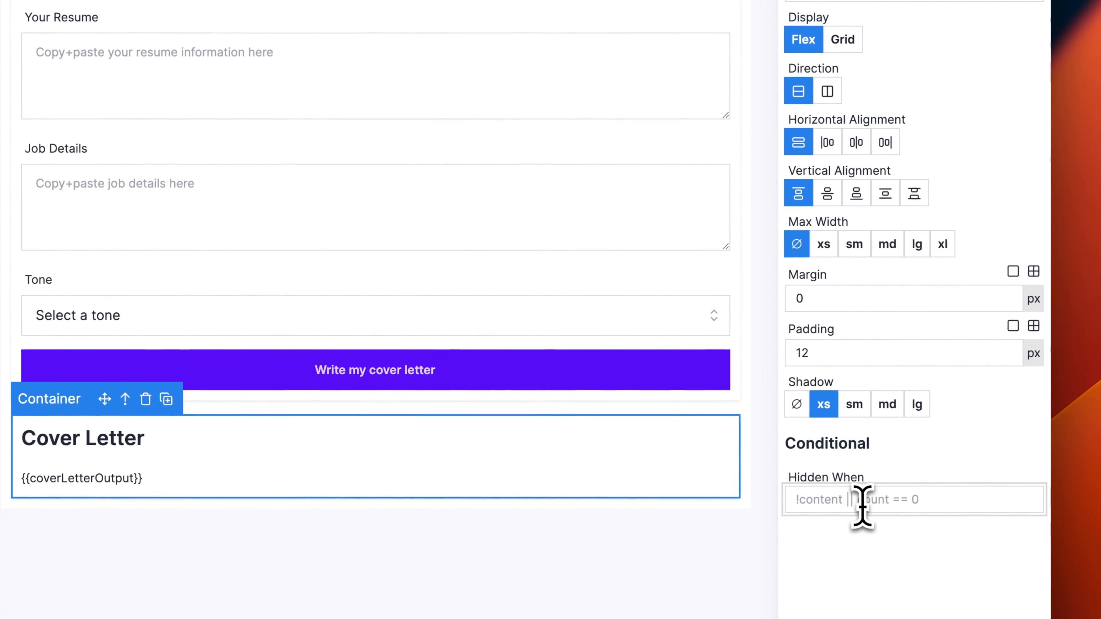
{"action": "left_click", "coordinate": [863, 505]}
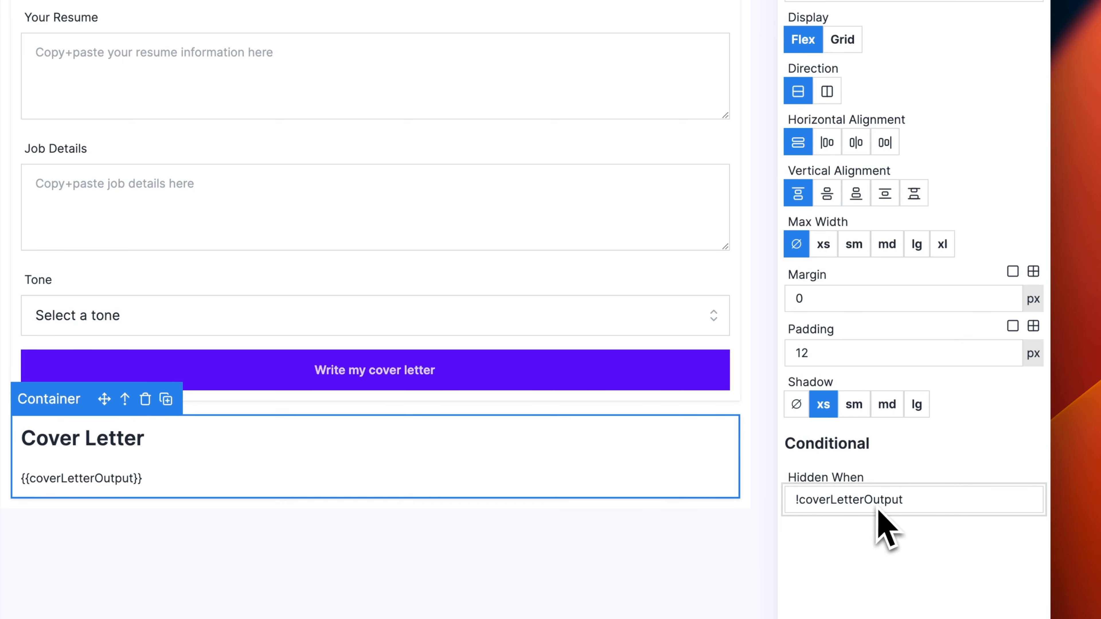
- Change the color of the whole App container to Transparent and preview the app
{"action": "left_click", "coordinate": [753, 488]}
{"action": "scroll", "coordinate": [786, 184], "scroll_direction": "up", "scroll_amount": 4}
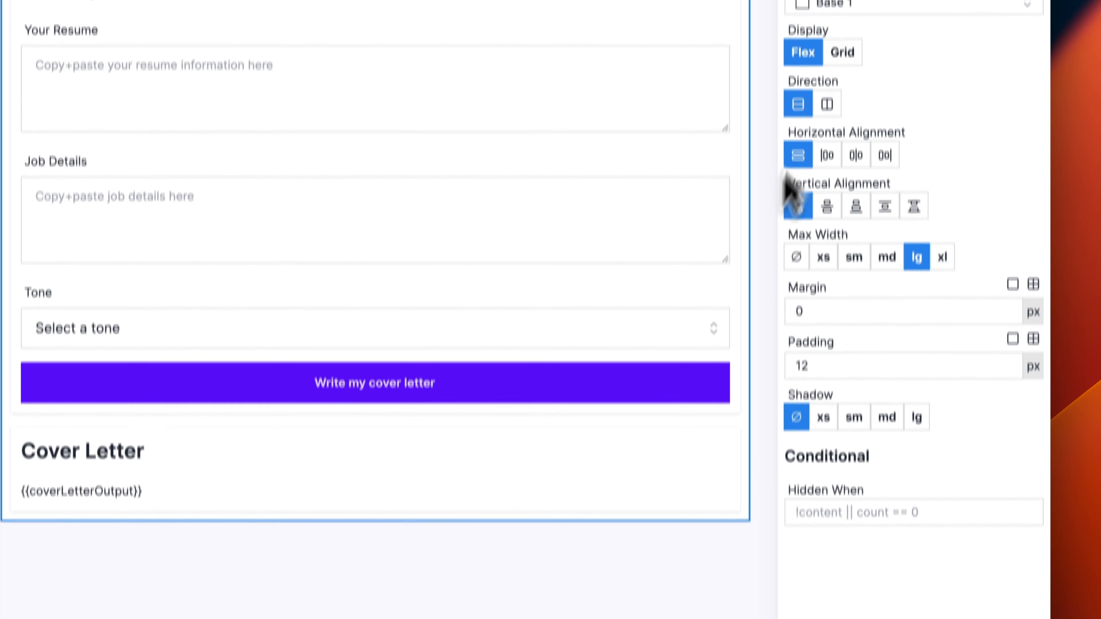
{"action": "left_click", "coordinate": [858, 80]}
{"action": "scroll", "coordinate": [875, 219], "scroll_direction": "down", "scroll_amount": 3}
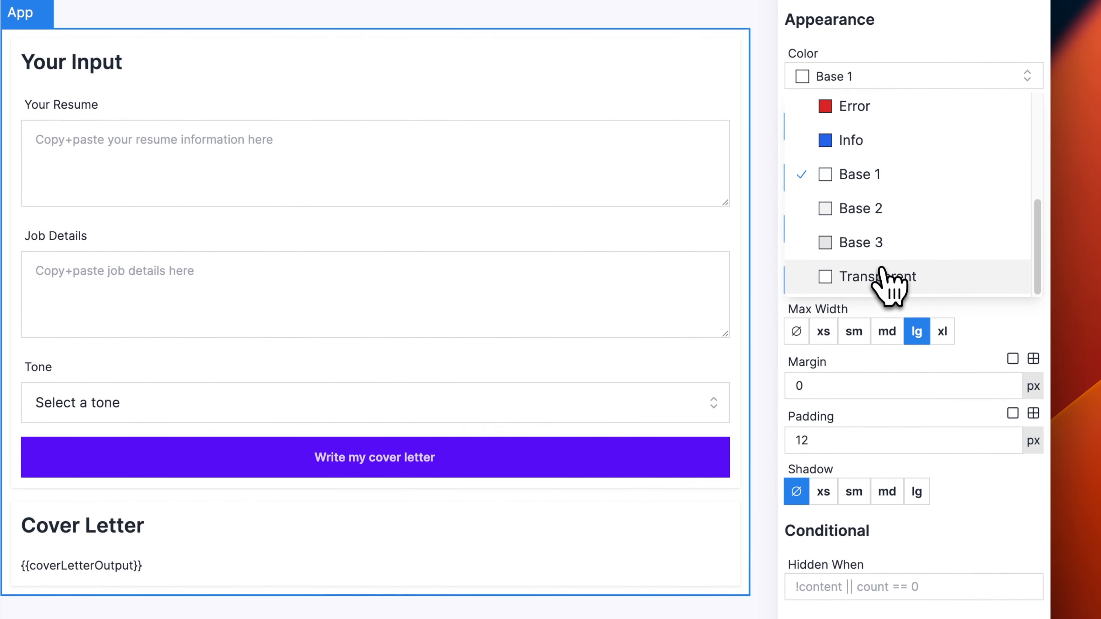
{"action": "left_click", "coordinate": [884, 277]}
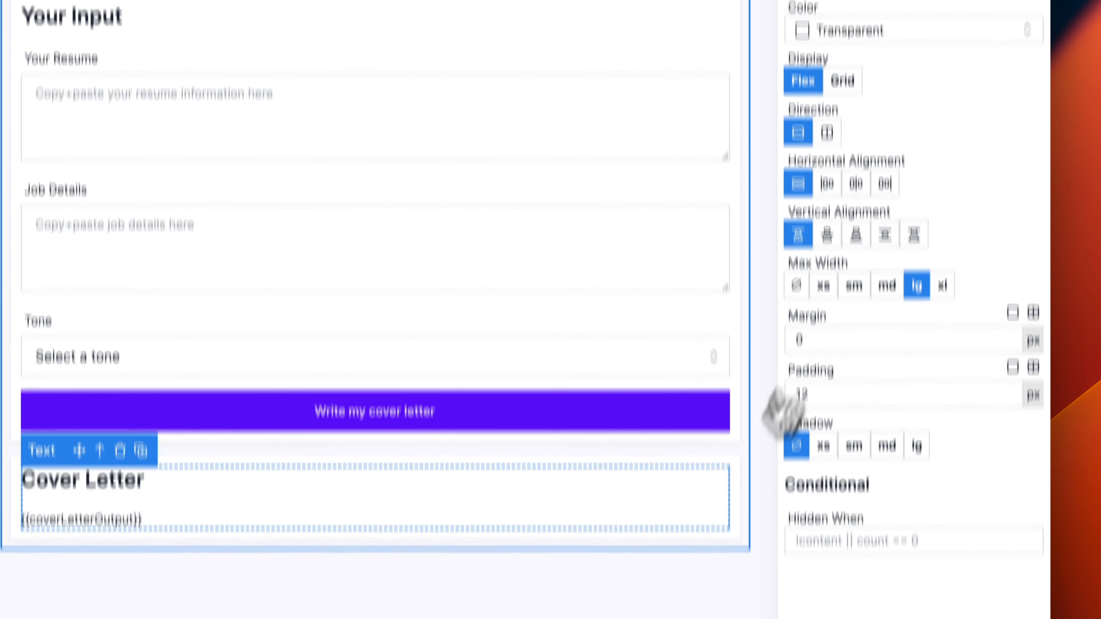
{"action": "left_click", "coordinate": [688, 474]}
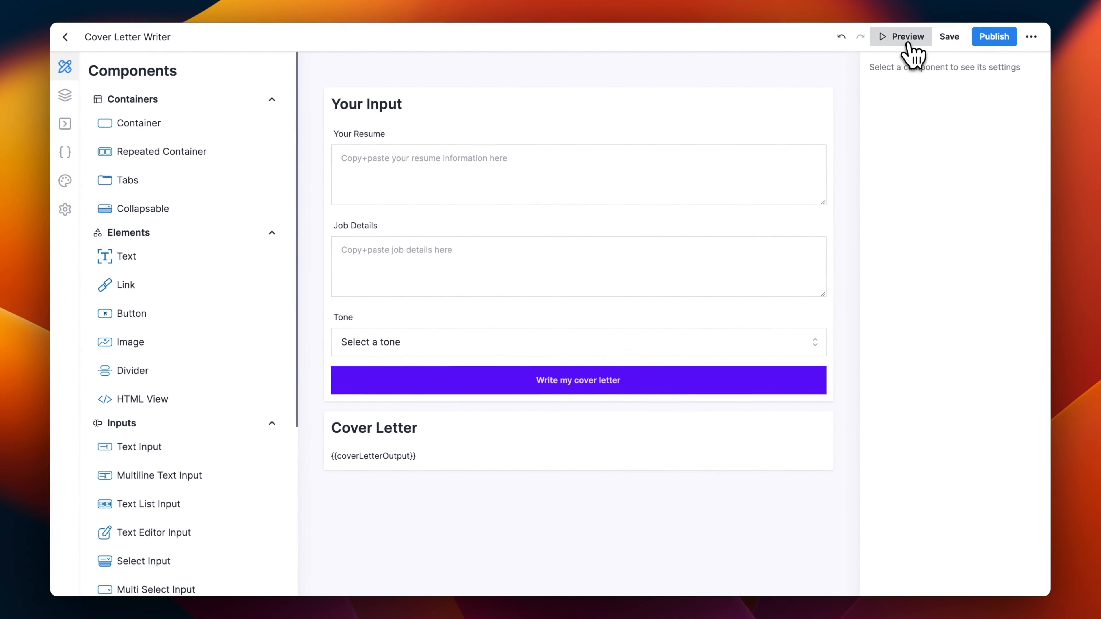
{"action": "left_click", "coordinate": [903, 33]}
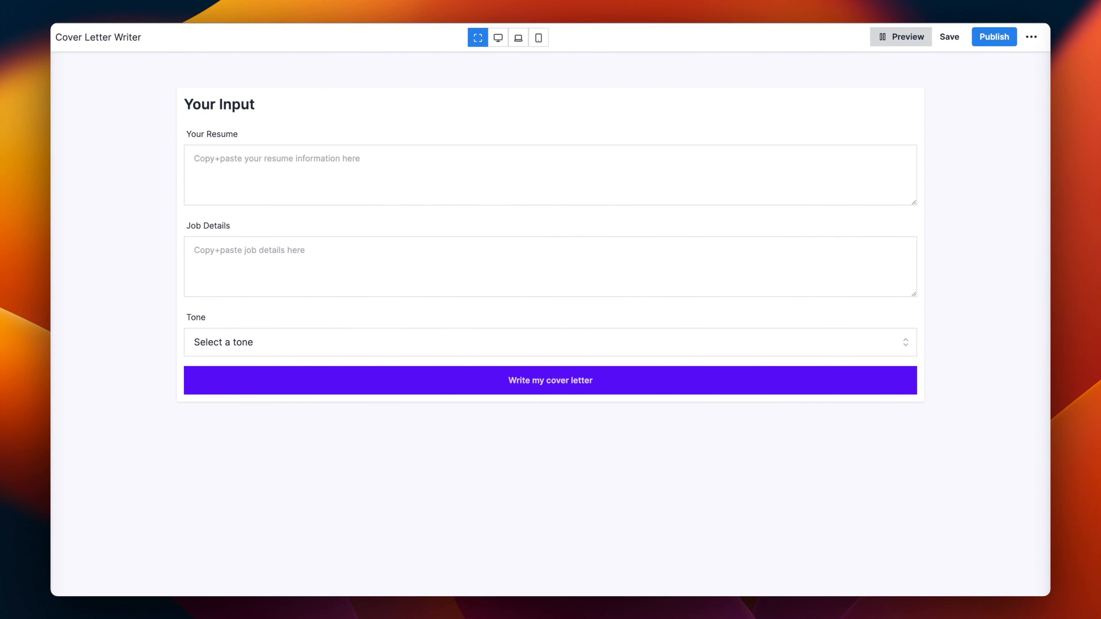
- Paste the sample marketing resume into the Your Resume field of the previewed app
{"action": "left_click", "coordinate": [631, 165]}
{"action": "key", "text": "ctrl+v"}
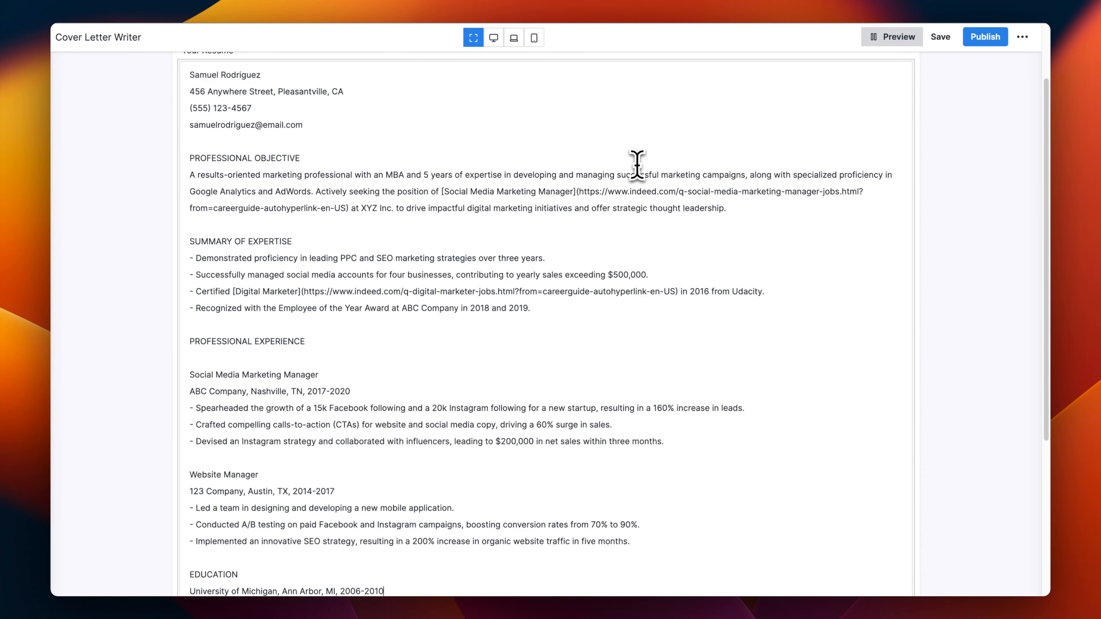
{"action": "scroll", "coordinate": [684, 191], "scroll_direction": "down", "scroll_amount": 6}
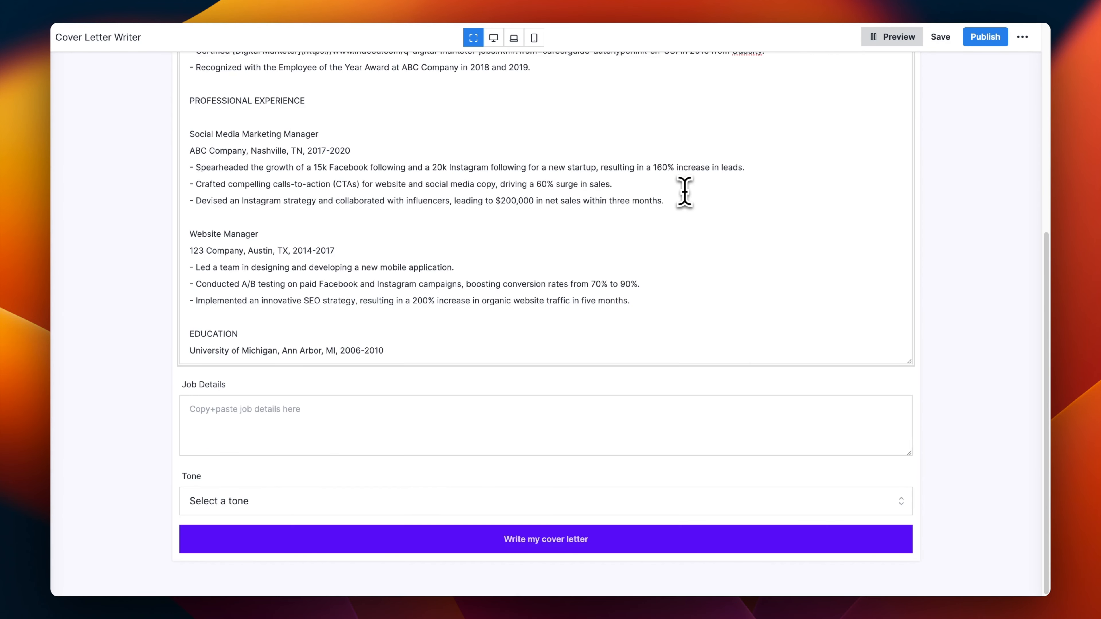
- Fetch the sample marketing job description and paste it into the Job Details field, then review the filled-in inputs
{"action": "key", "text": "super+Tab"}
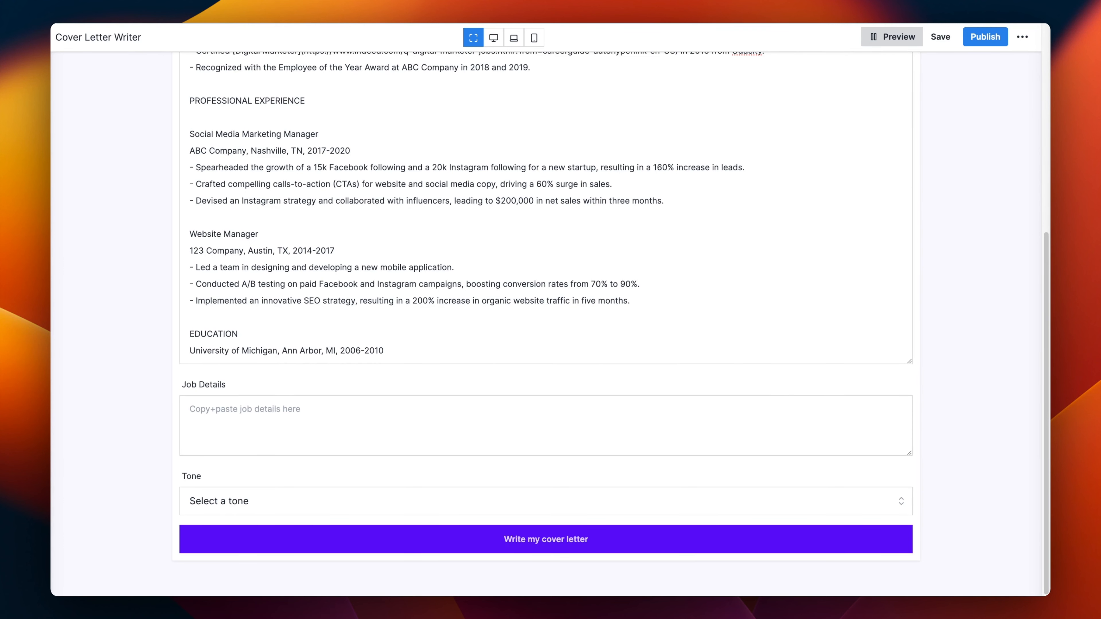
{"action": "left_click", "coordinate": [571, 412]}
{"action": "key", "text": "super+v"}
{"action": "scroll", "coordinate": [585, 407], "scroll_direction": "up", "scroll_amount": 15}
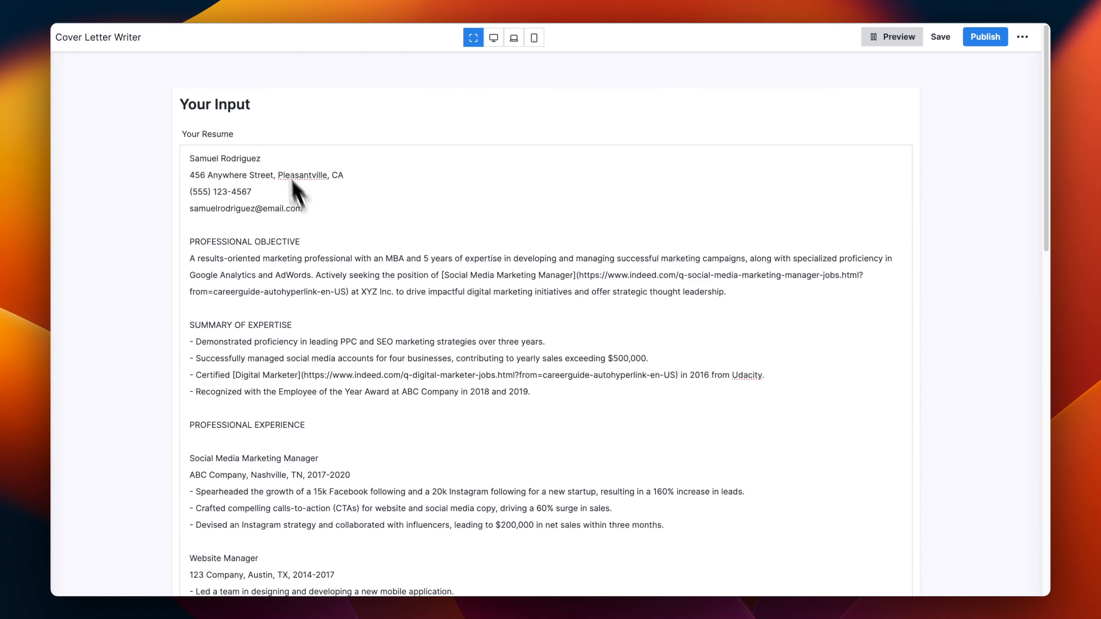
- Set the tone to Friendly and run the cover letter generation
{"action": "scroll", "coordinate": [294, 190], "scroll_direction": "down", "scroll_amount": 20}
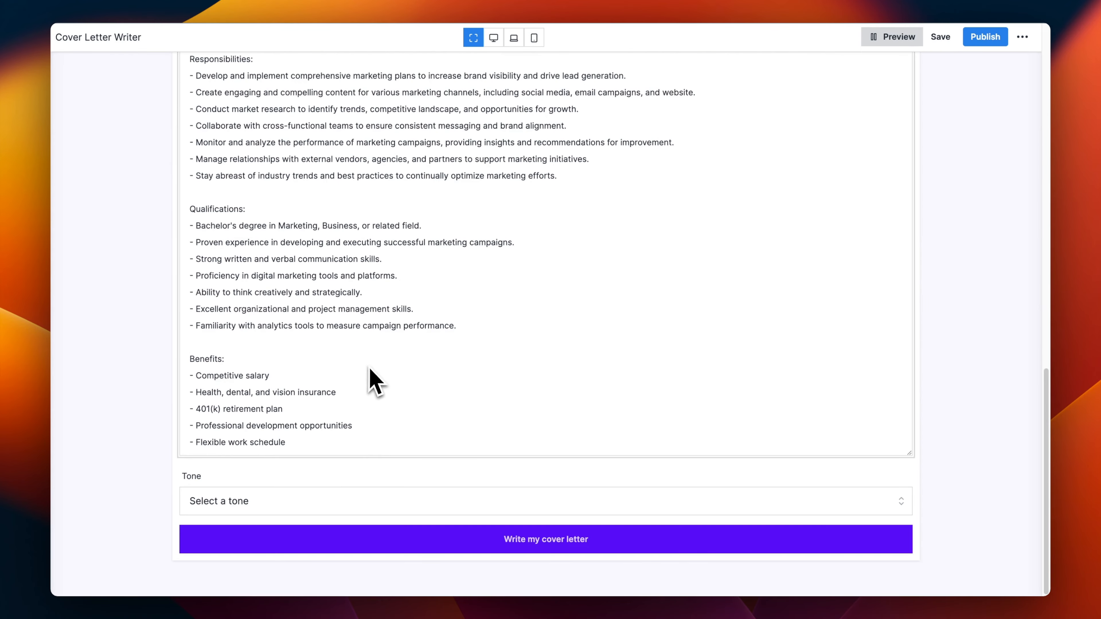
{"action": "left_click", "coordinate": [410, 501]}
{"action": "scroll", "coordinate": [429, 463], "scroll_direction": "down", "scroll_amount": 1}
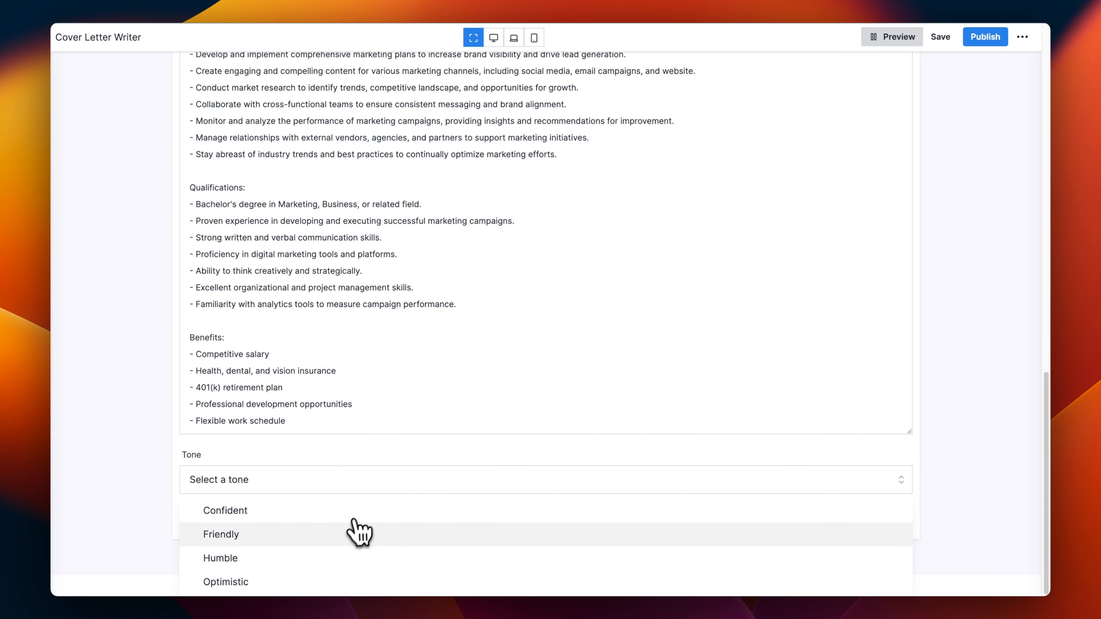
{"action": "left_click", "coordinate": [356, 533]}
{"action": "left_click", "coordinate": [530, 549]}
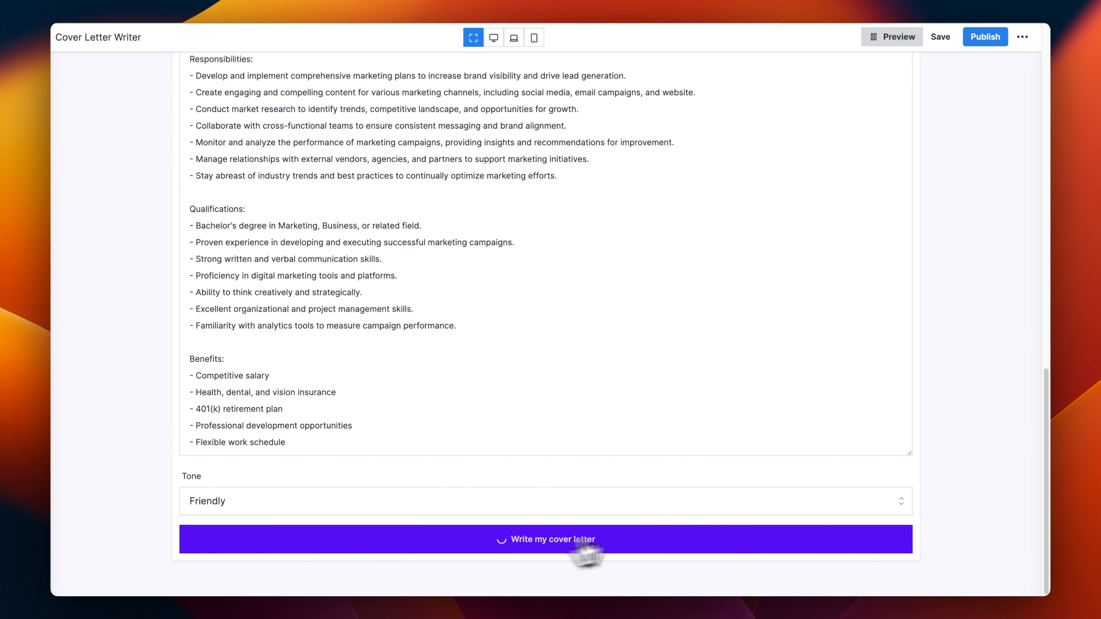